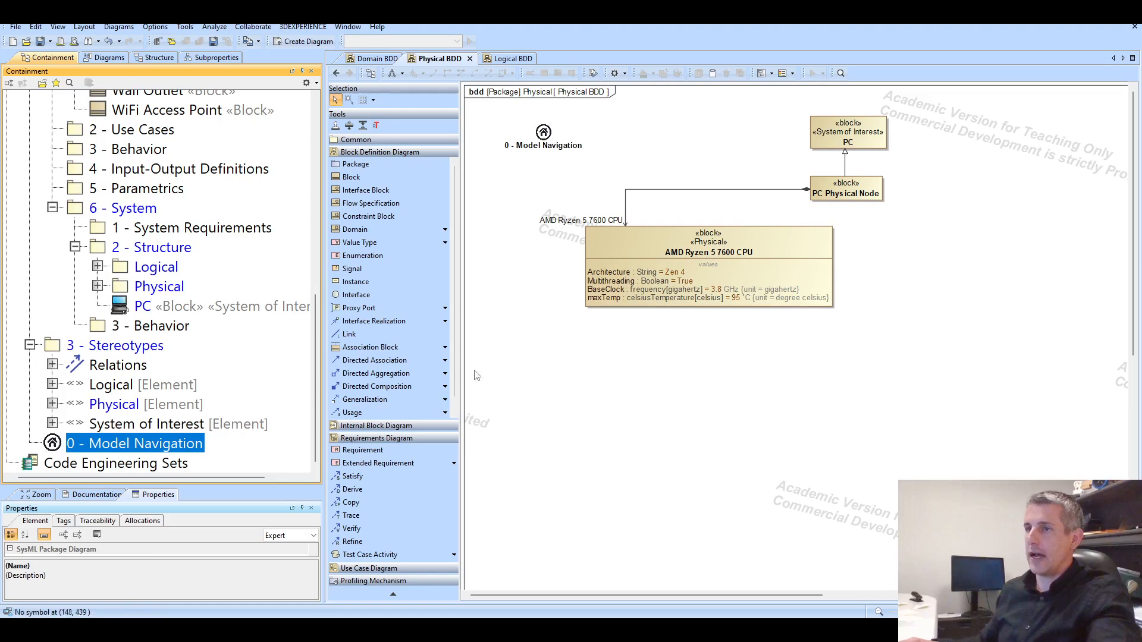
# Create a SysML Package Diagram in the 6 - System package and name it "Logical to Physical Allocation".
pyautogui.rightClick(134, 210)
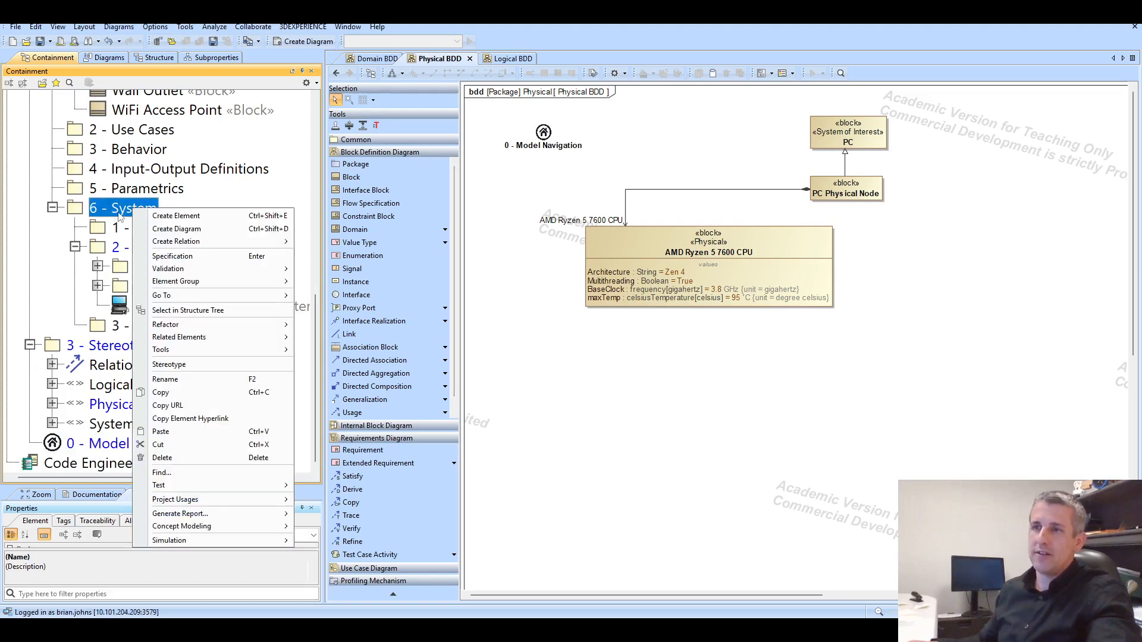
pyautogui.click(169, 229)
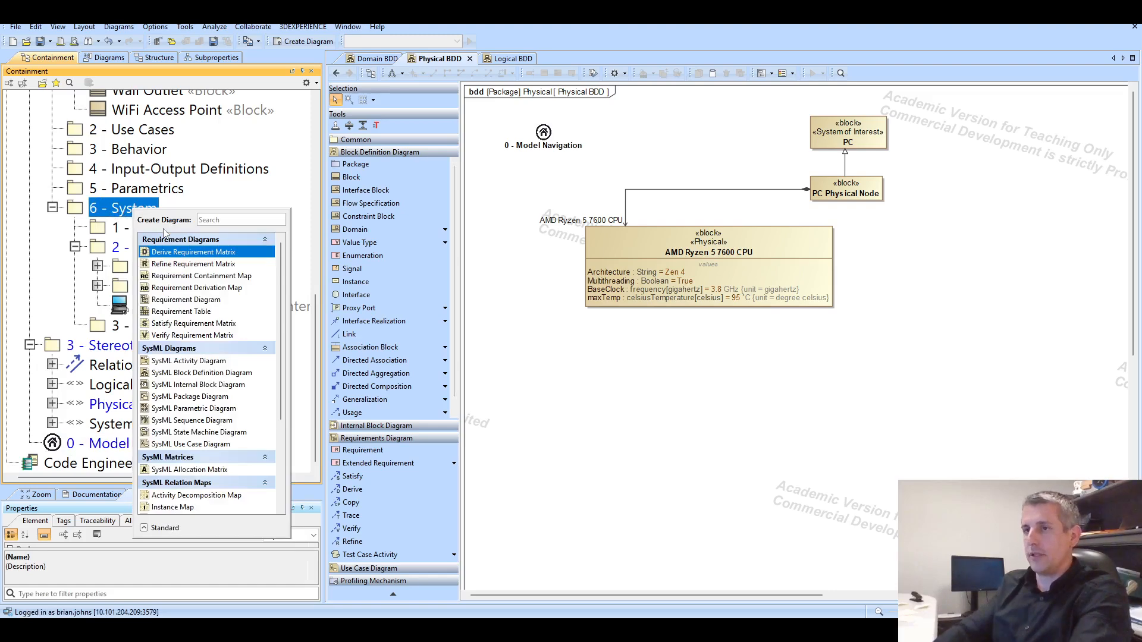
pyautogui.write('pack')
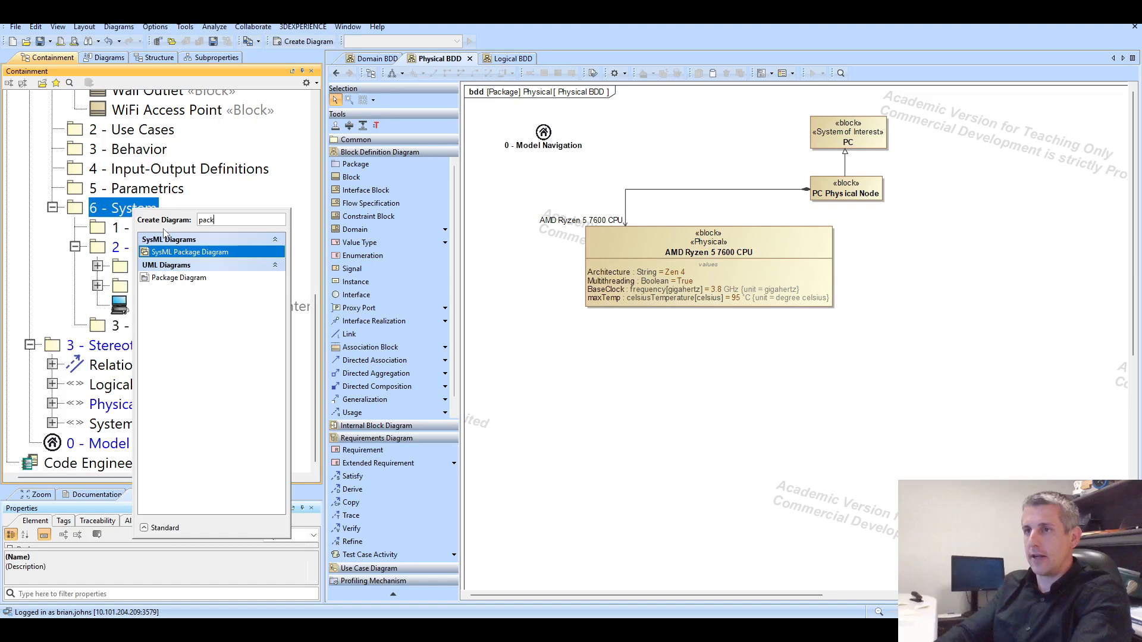
pyautogui.press('Return')
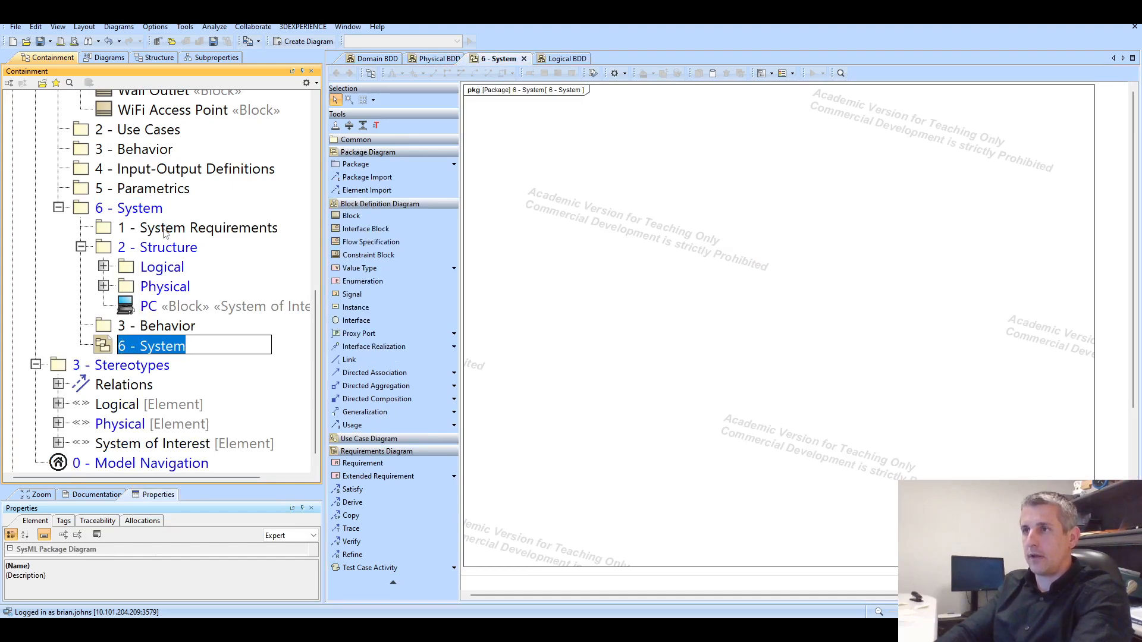
pyautogui.write('Logical')
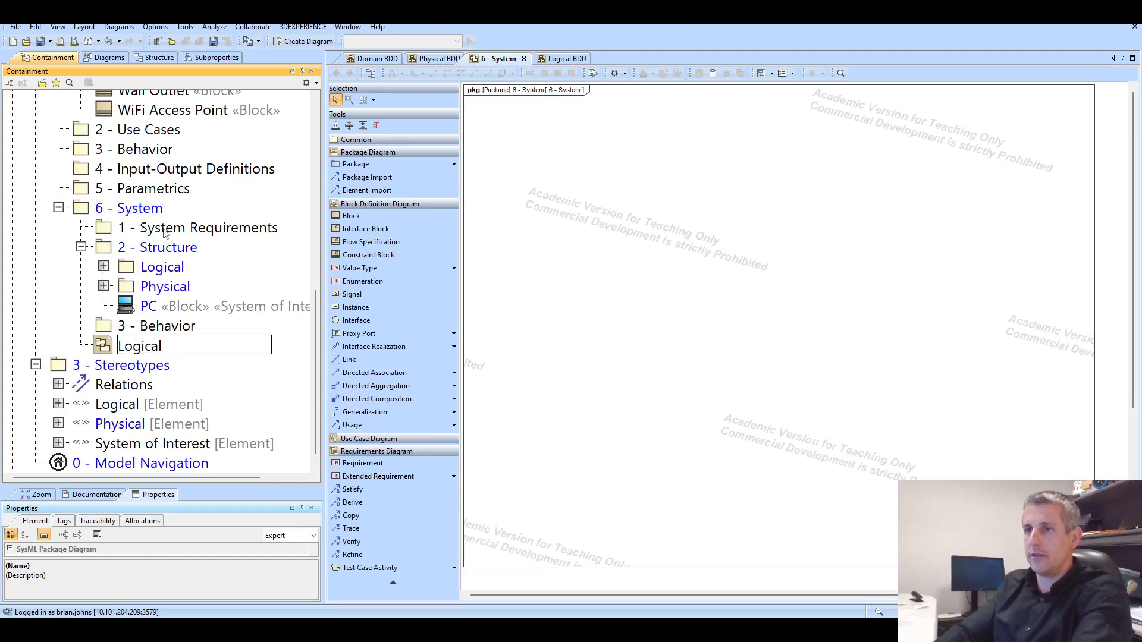
pyautogui.write(' to Physical Allocation')
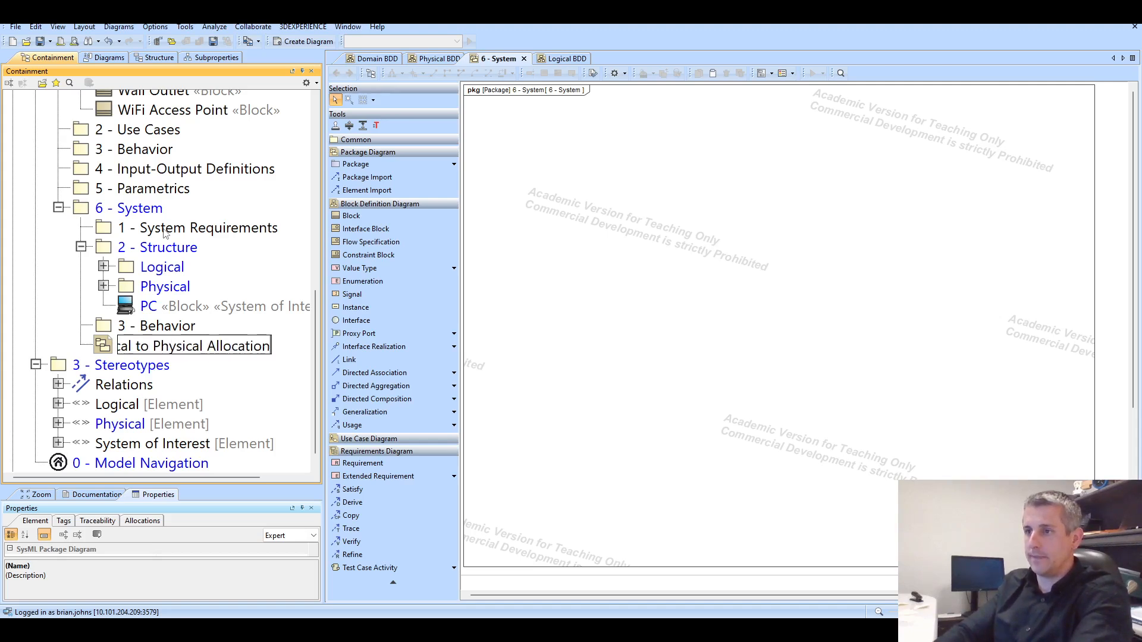
pyautogui.press('Return')
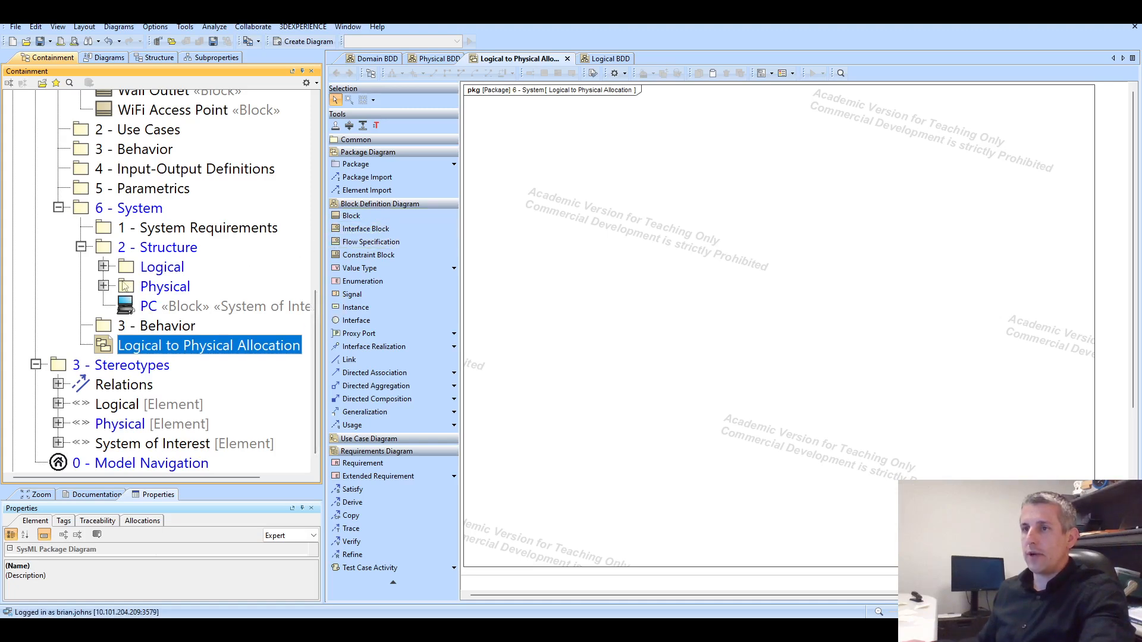
# Place the CPU block from the Logical package on the Logical to Physical Allocation diagram.
pyautogui.click(104, 267)
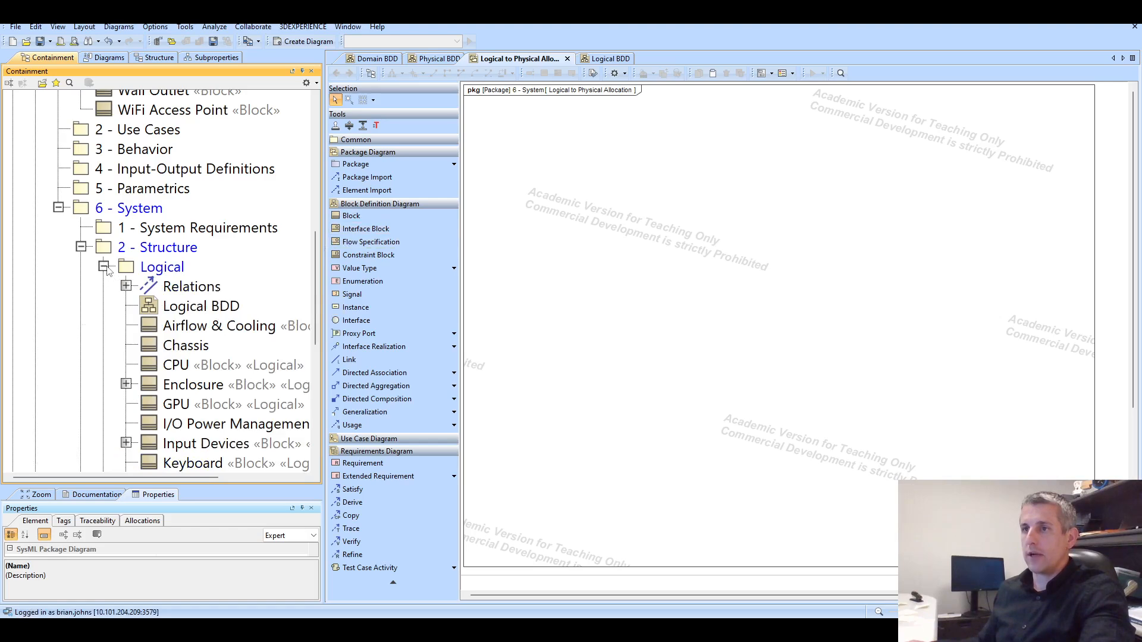
pyautogui.scroll(-4, 165, 306)
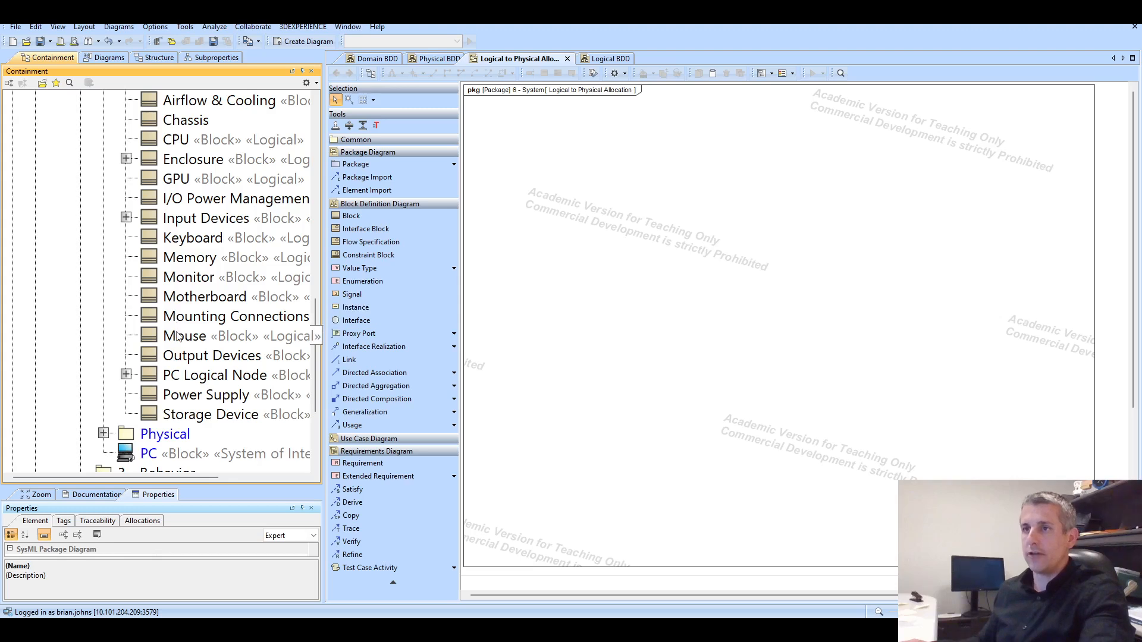
pyautogui.scroll(1, 179, 323)
pyautogui.moveTo(179, 207); pyautogui.dragTo(534, 164)
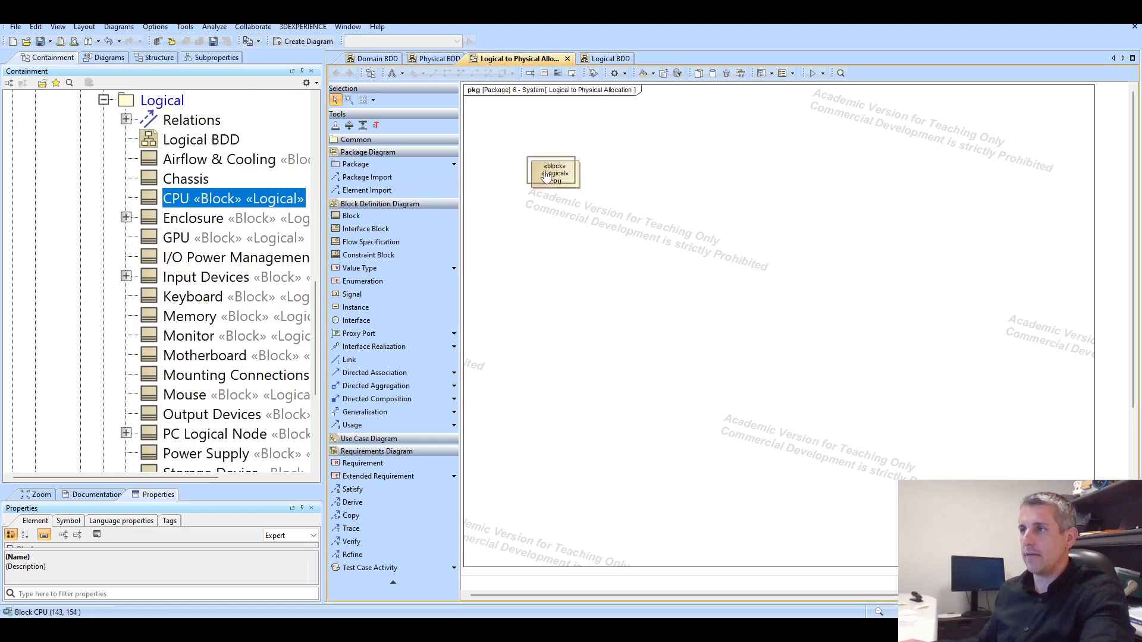
pyautogui.keyDown('ctrl'); pyautogui.scroll(4, 597, 191); pyautogui.keyUp('ctrl')
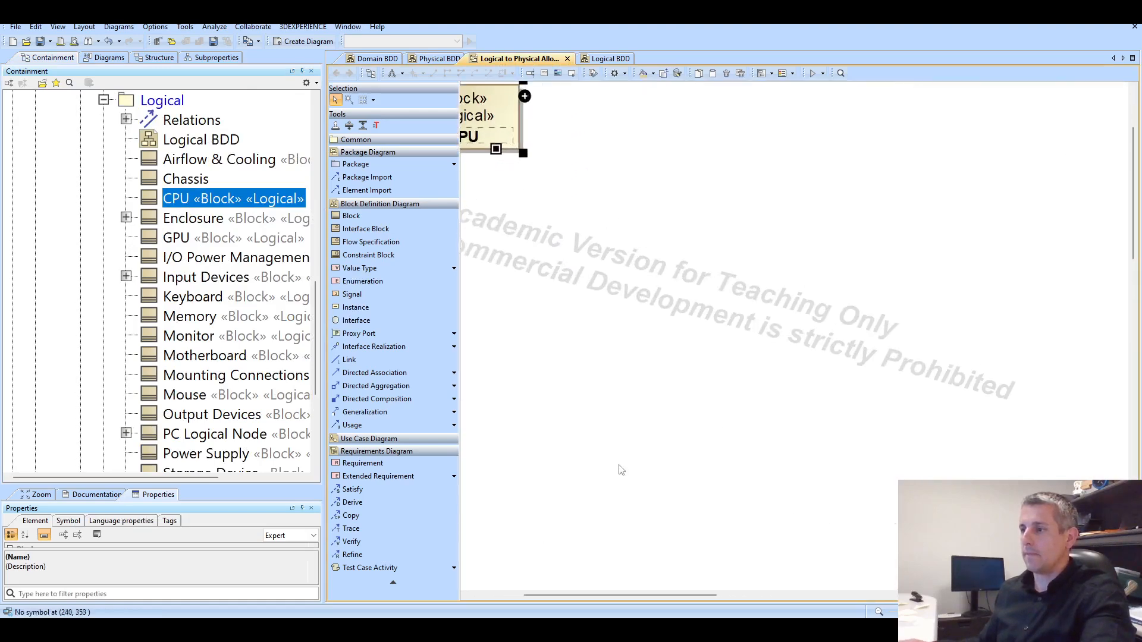
pyautogui.moveTo(587, 592); pyautogui.dragTo(528, 597)
pyautogui.scroll(4, 573, 467)
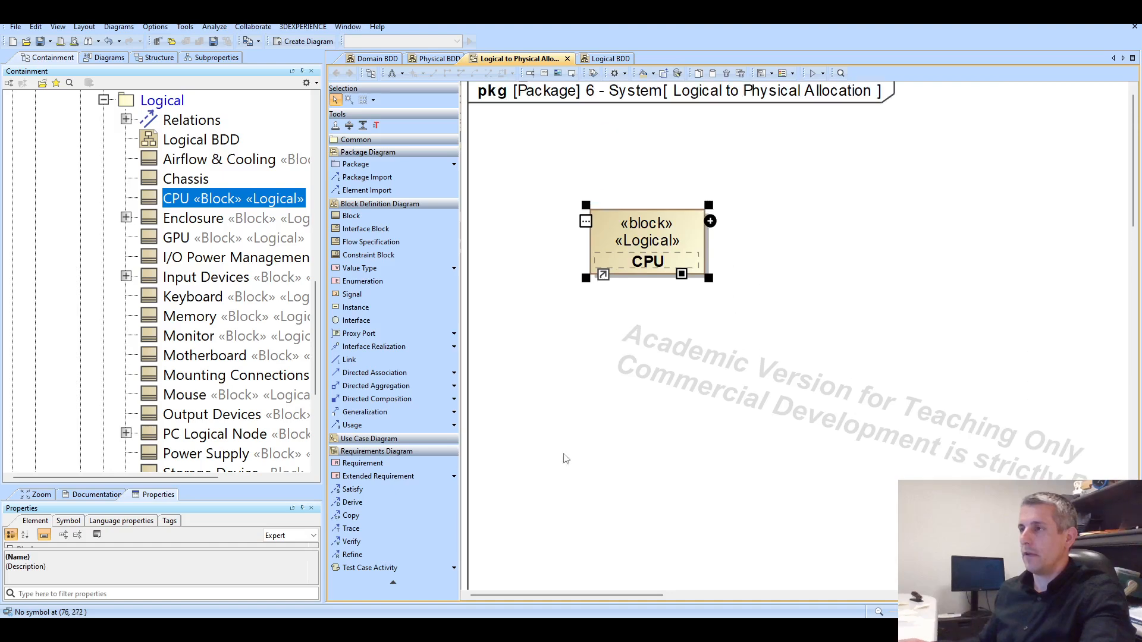
# Place the AMD Ryzen 5 7600 CPU block from the Physical package to the right of the logical CPU block.
pyautogui.scroll(-4, 266, 316)
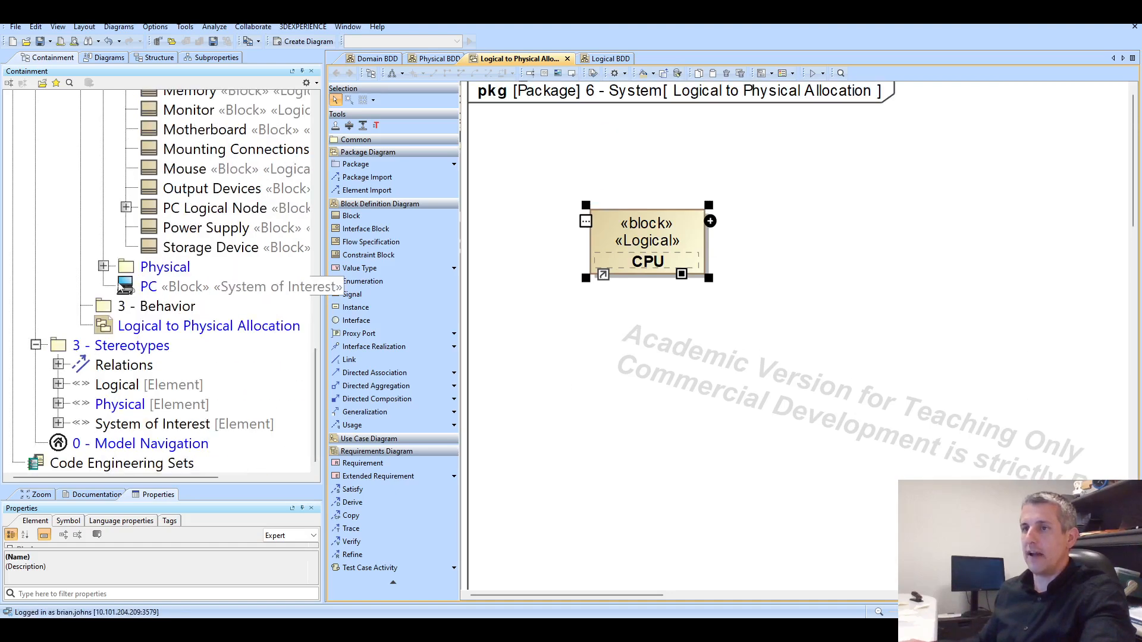
pyautogui.click(104, 267)
pyautogui.click(166, 332)
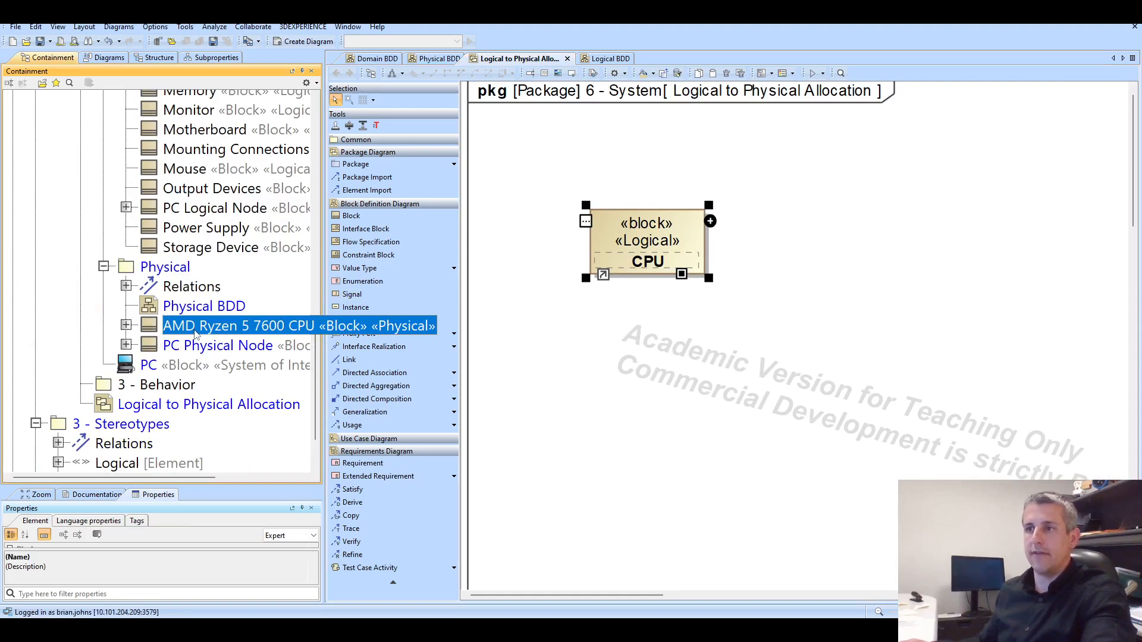
pyautogui.moveTo(194, 332); pyautogui.dragTo(852, 194)
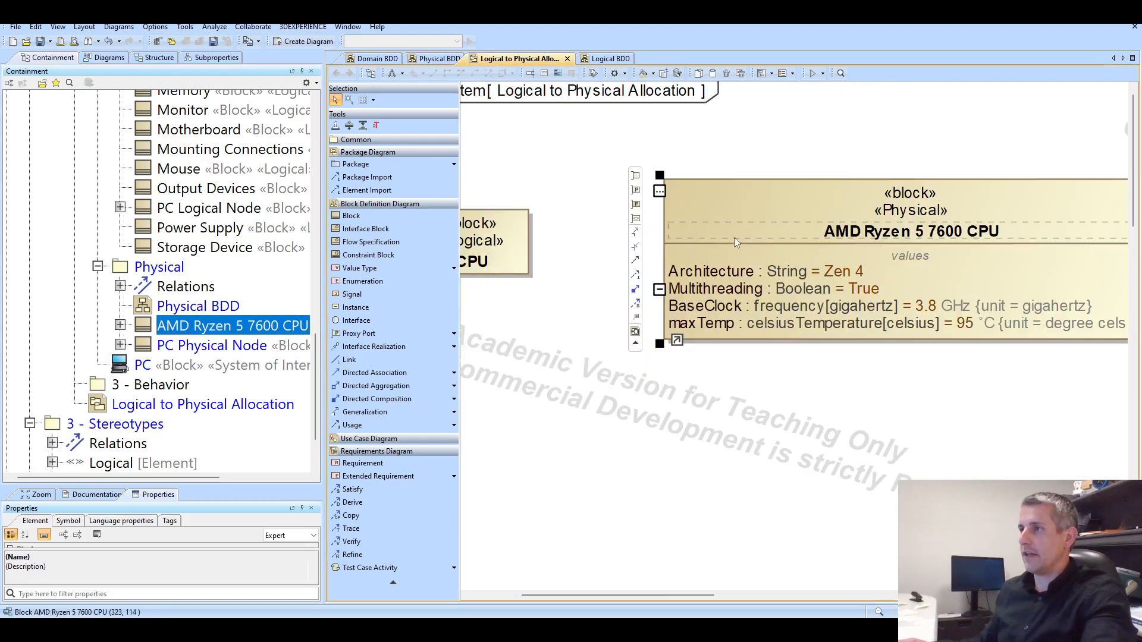
pyautogui.moveTo(622, 595); pyautogui.dragTo(571, 595)
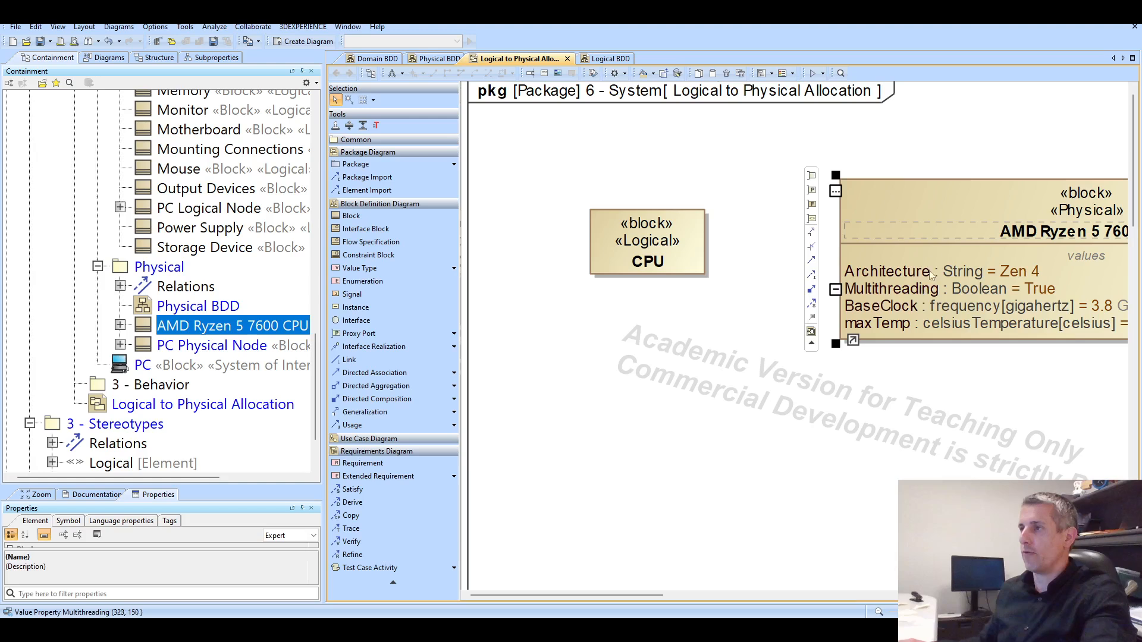
# Draw an Allocate relationship from the logical CPU block to the AMD Ryzen 5 7600 CPU block.
pyautogui.scroll(-1, 888, 288)
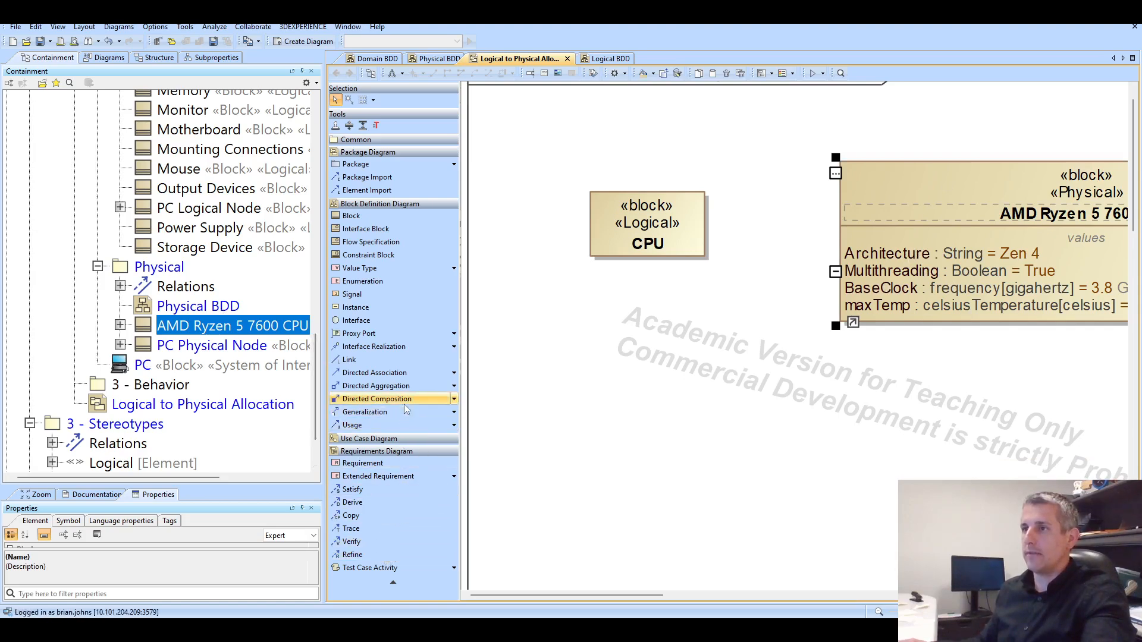
pyautogui.click(369, 140)
pyautogui.scroll(-3, 377, 178)
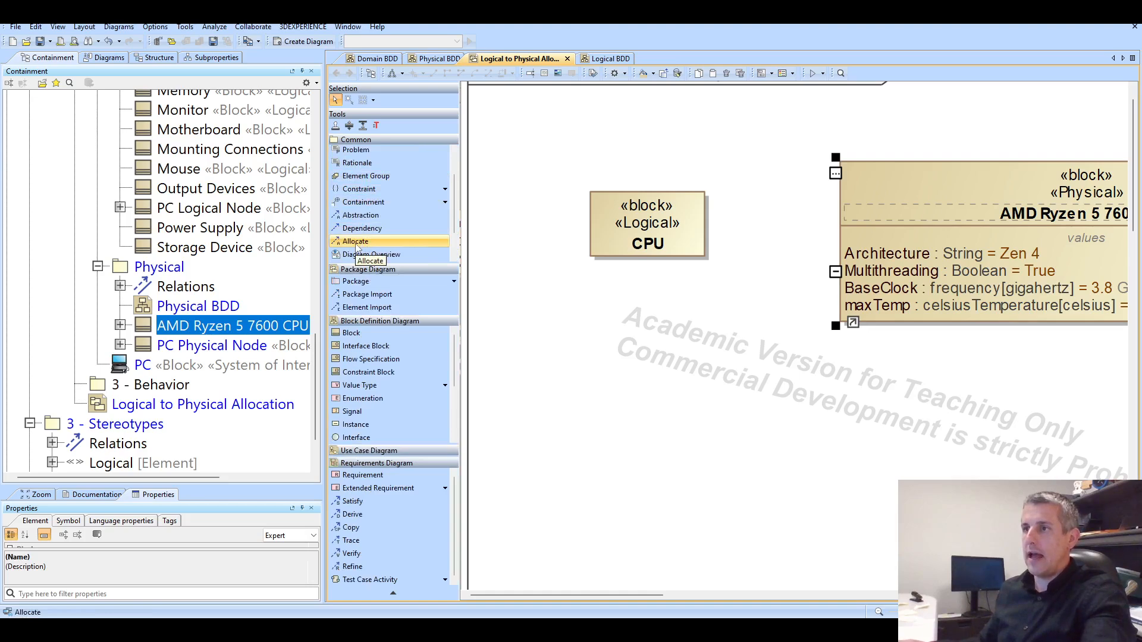
pyautogui.click(356, 244)
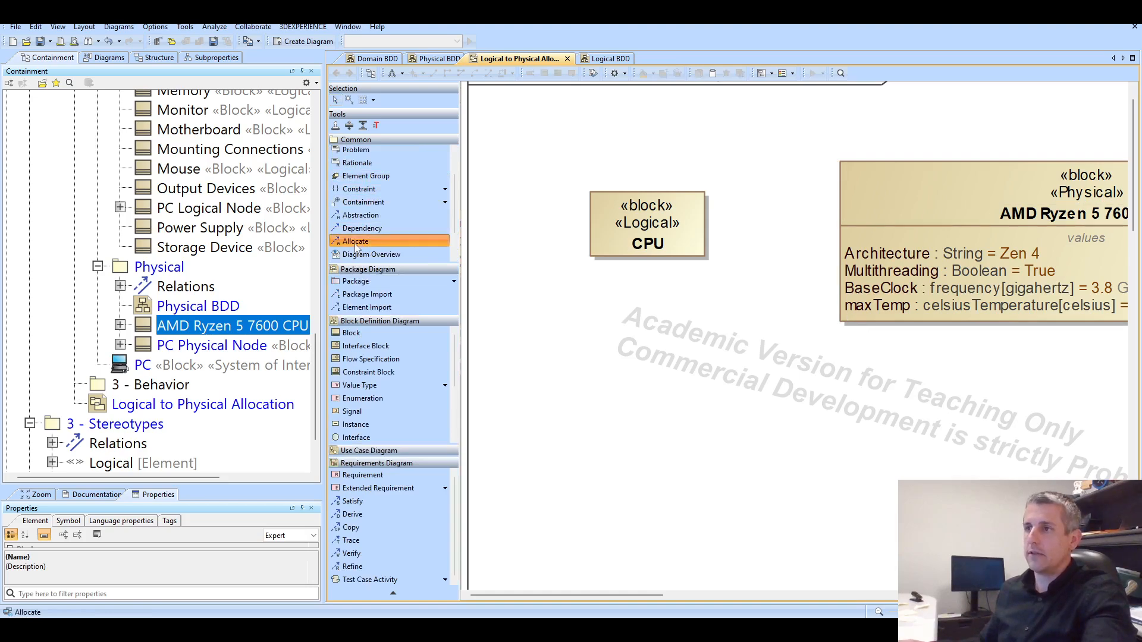
pyautogui.click(696, 230)
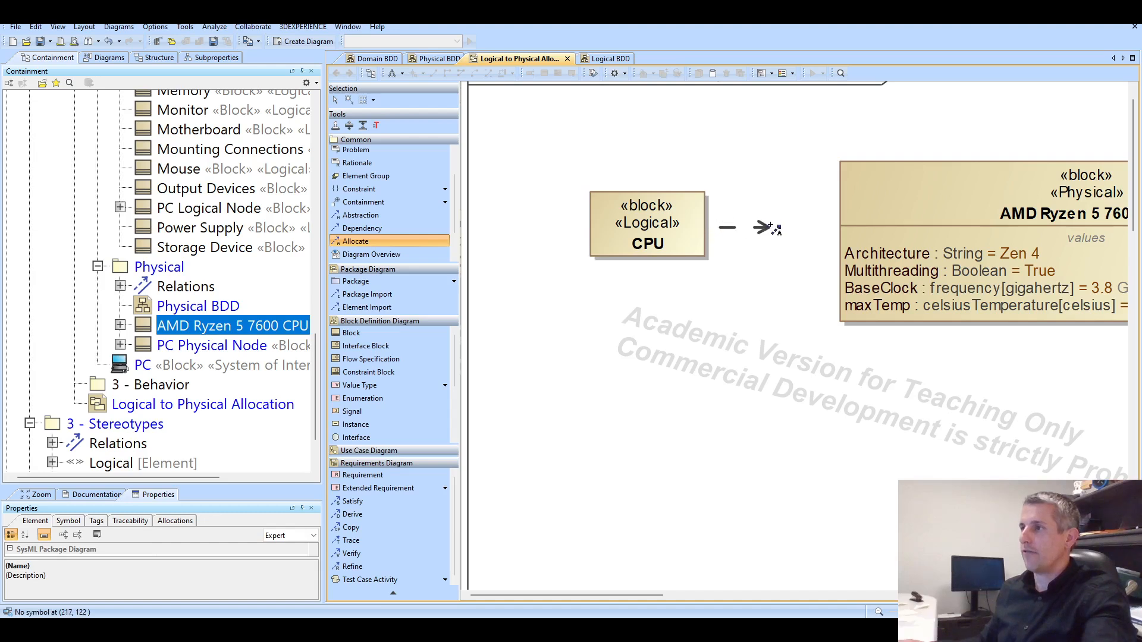
pyautogui.click(843, 230)
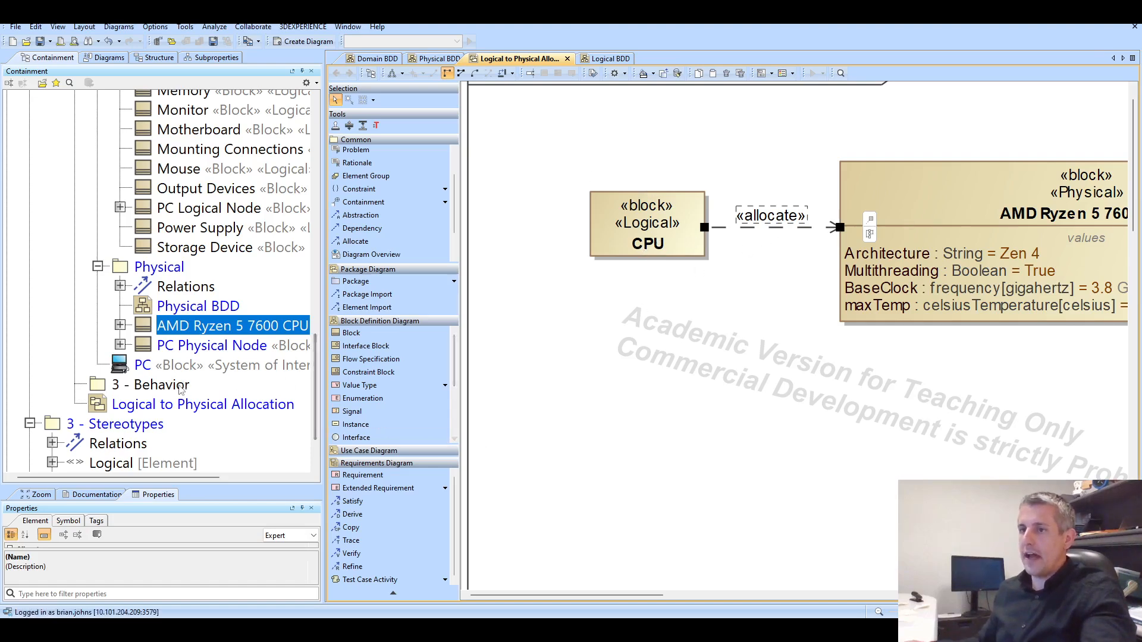
# Collapse the Physical package and look through the blocks in the Logical package of the model tree.
pyautogui.scroll(-2, 177, 392)
pyautogui.scroll(1, 176, 392)
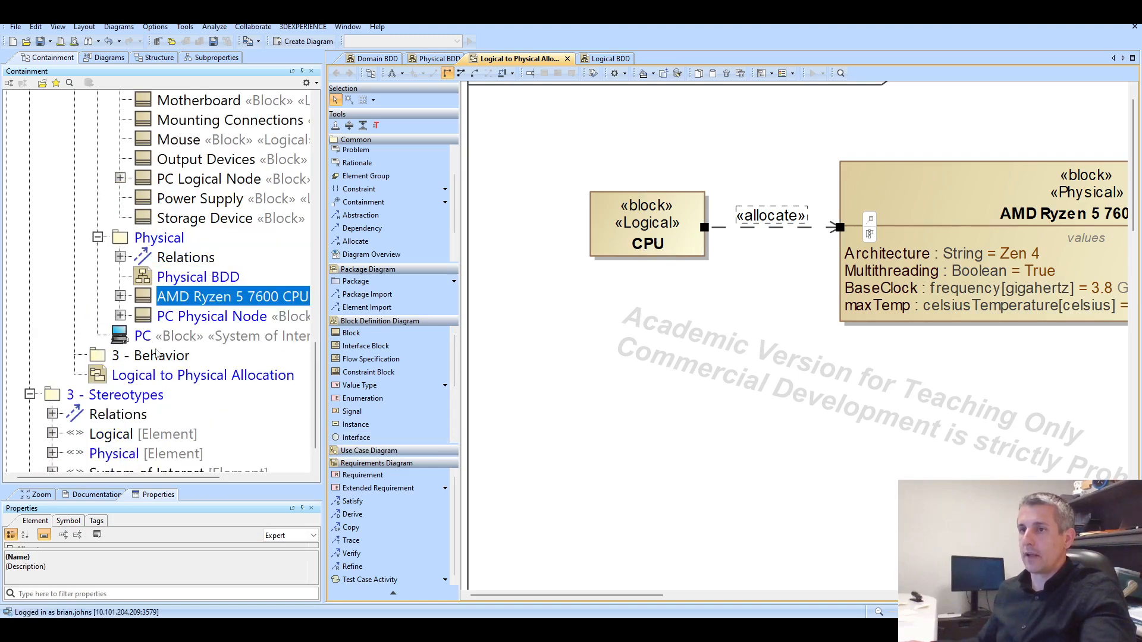
pyautogui.click(98, 238)
pyautogui.scroll(5, 152, 324)
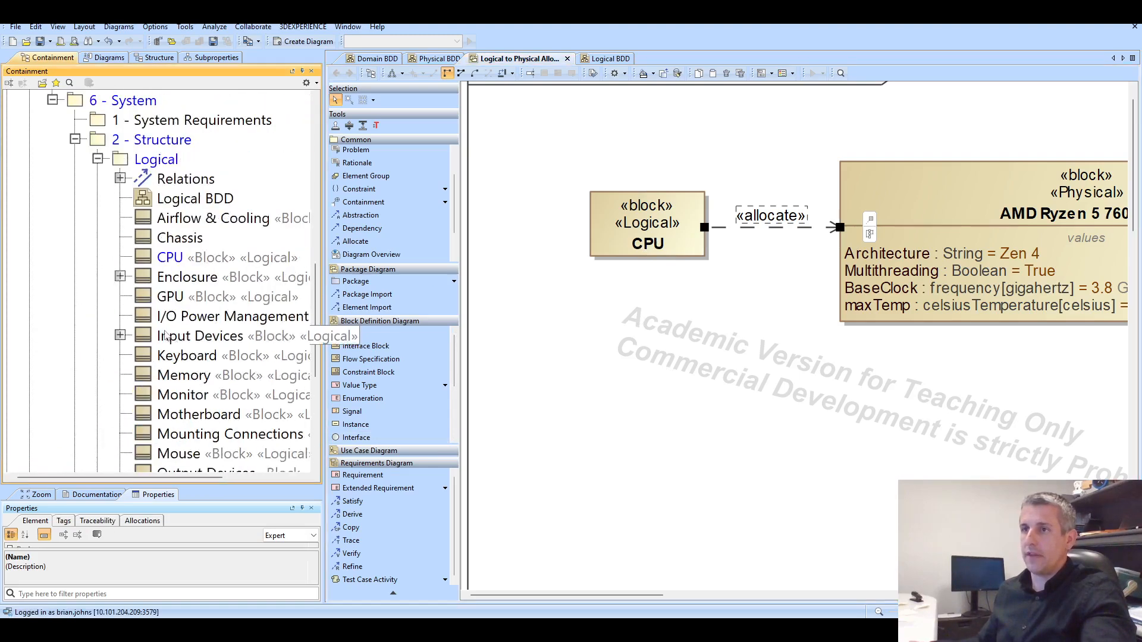
pyautogui.scroll(-1, 152, 324)
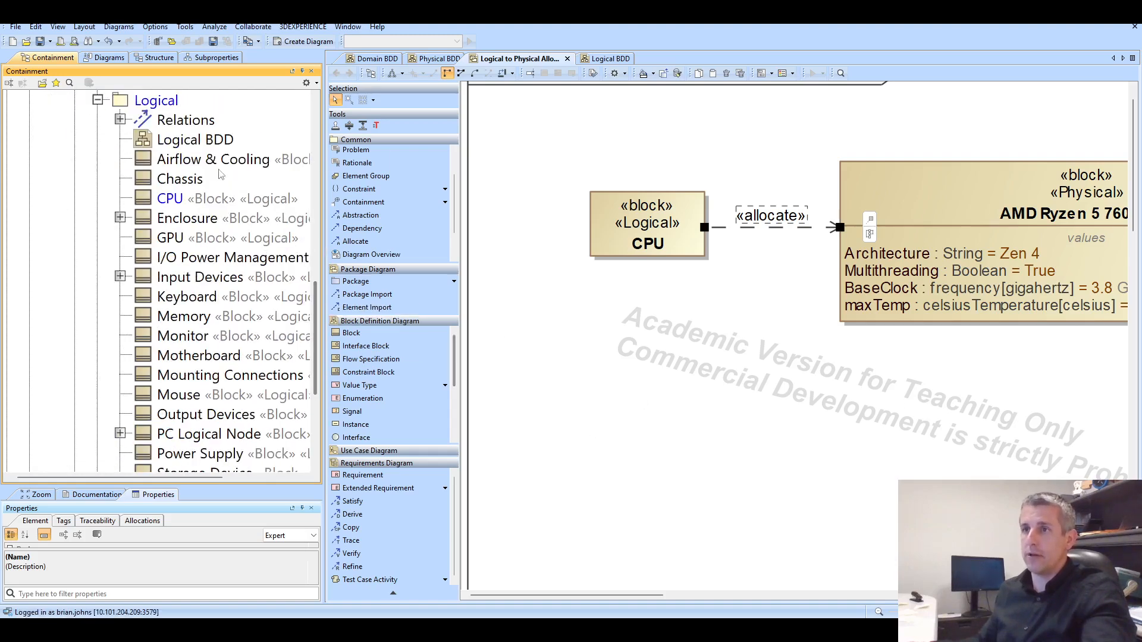
pyautogui.scroll(-2, 179, 238)
pyautogui.scroll(-1, 180, 269)
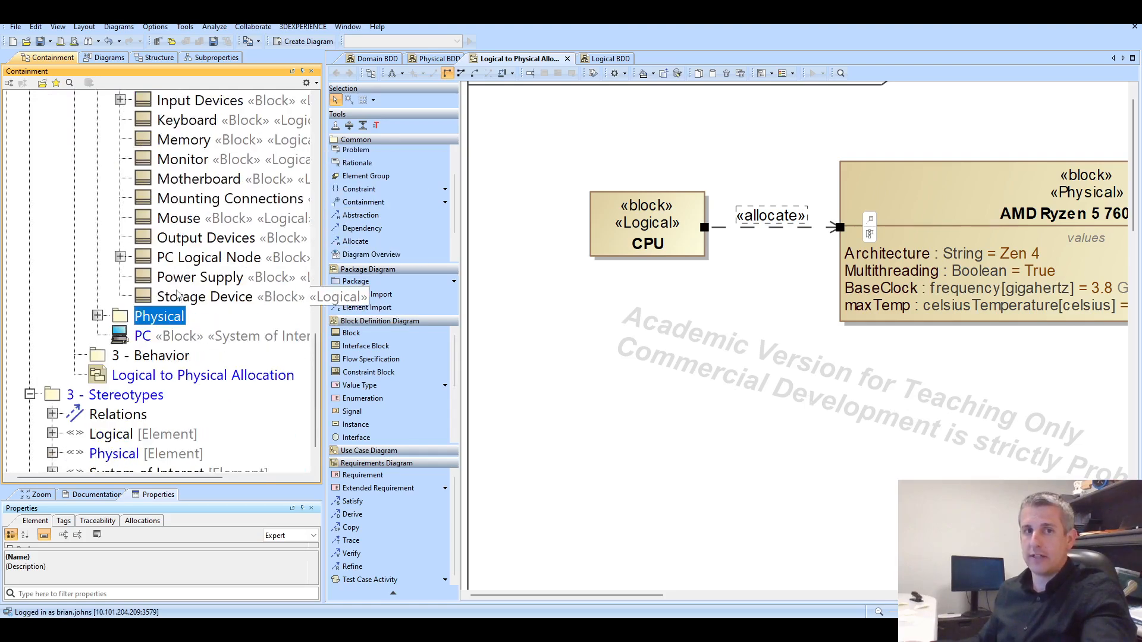
pyautogui.scroll(1, 183, 255)
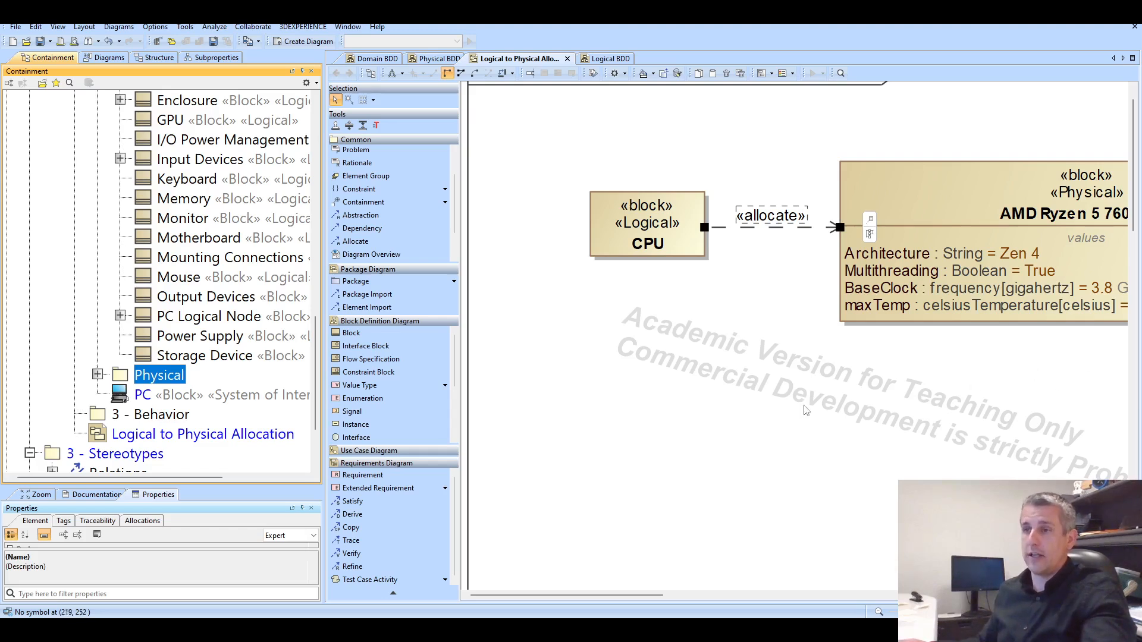
pyautogui.scroll(1, 679, 376)
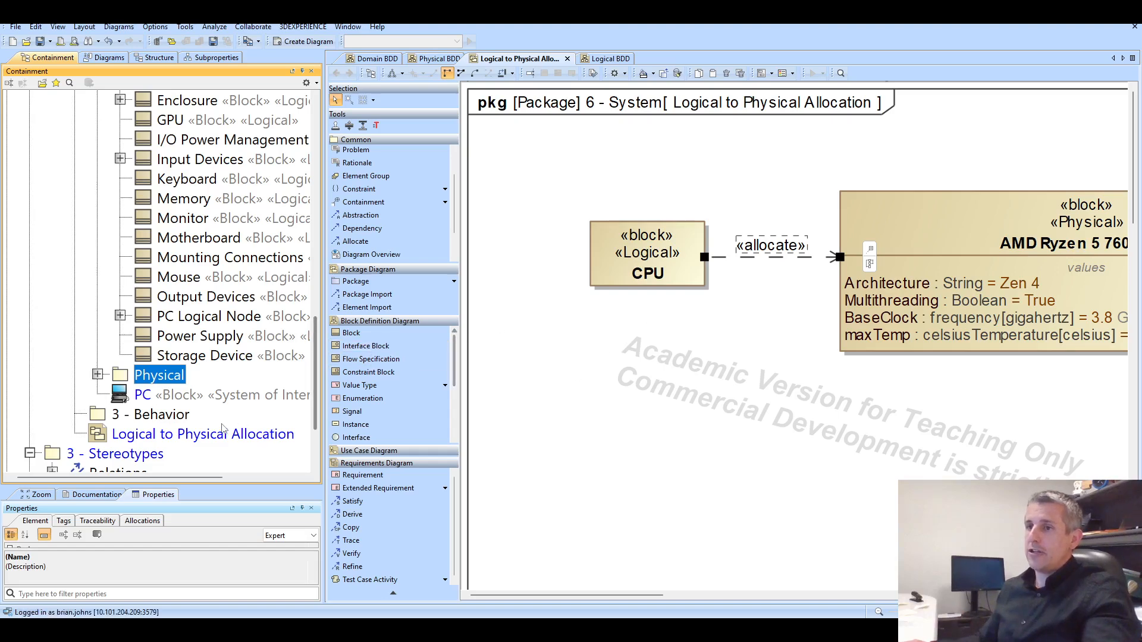
pyautogui.scroll(3, 221, 430)
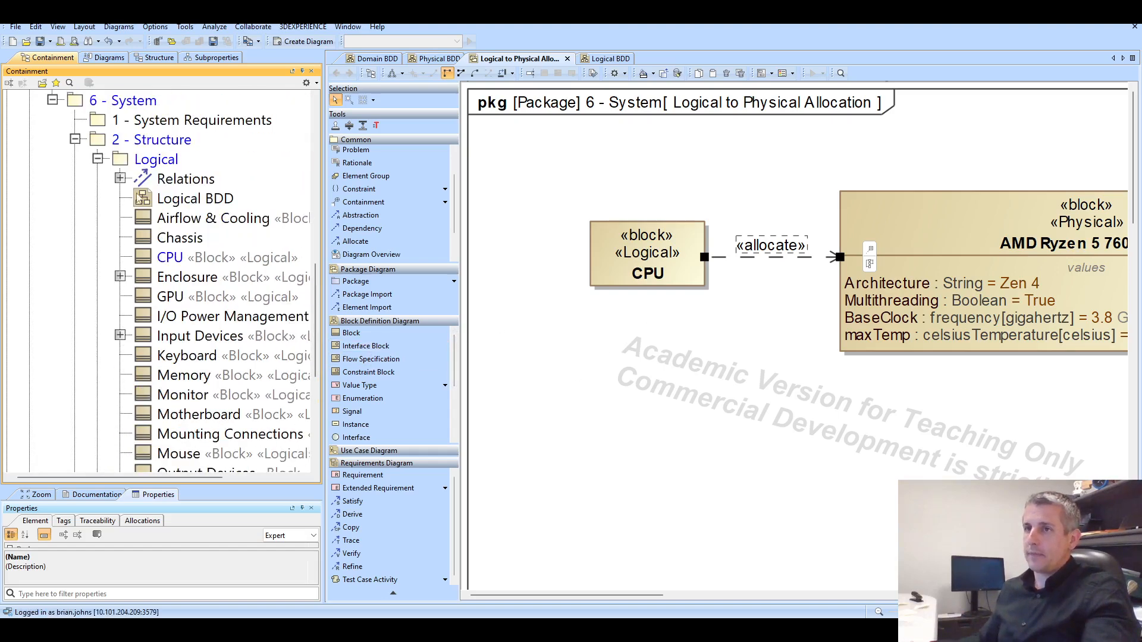
# Create a SysML Allocation Matrix in the 6 - System package using Definition mode, keeping the default name.
pyautogui.click(98, 160)
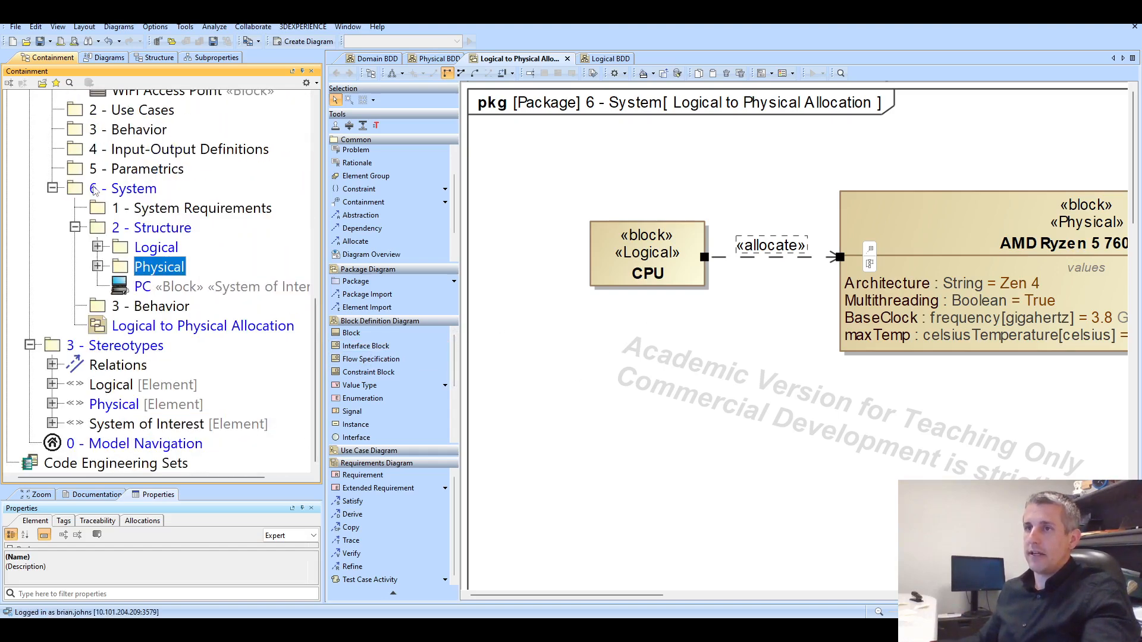
pyautogui.click(75, 228)
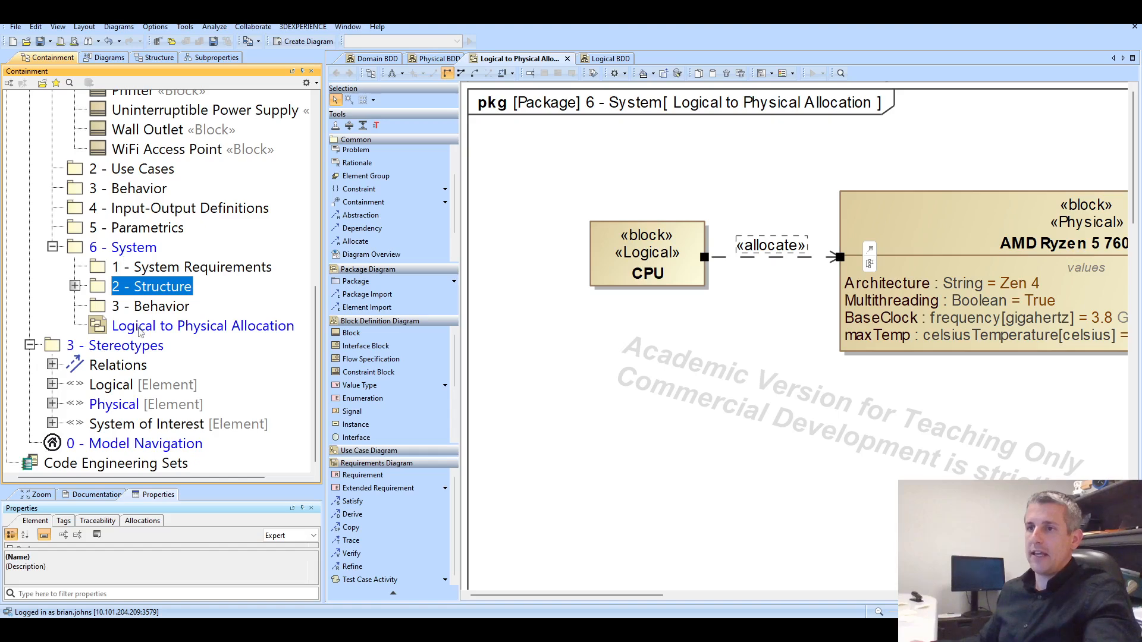
pyautogui.click(127, 248)
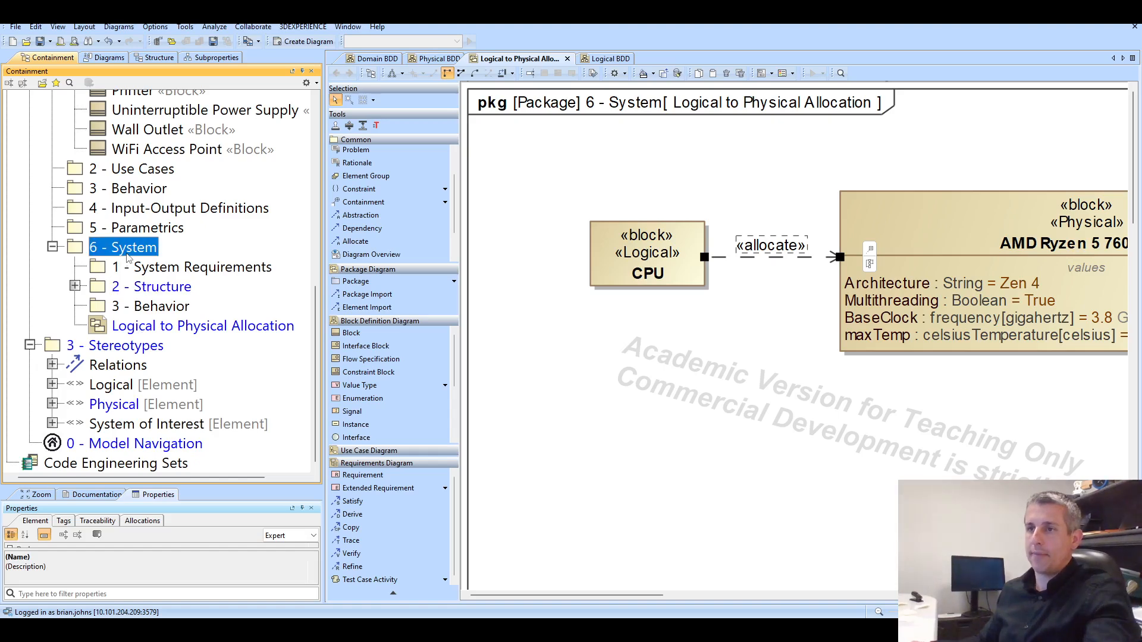
pyautogui.rightClick(127, 253)
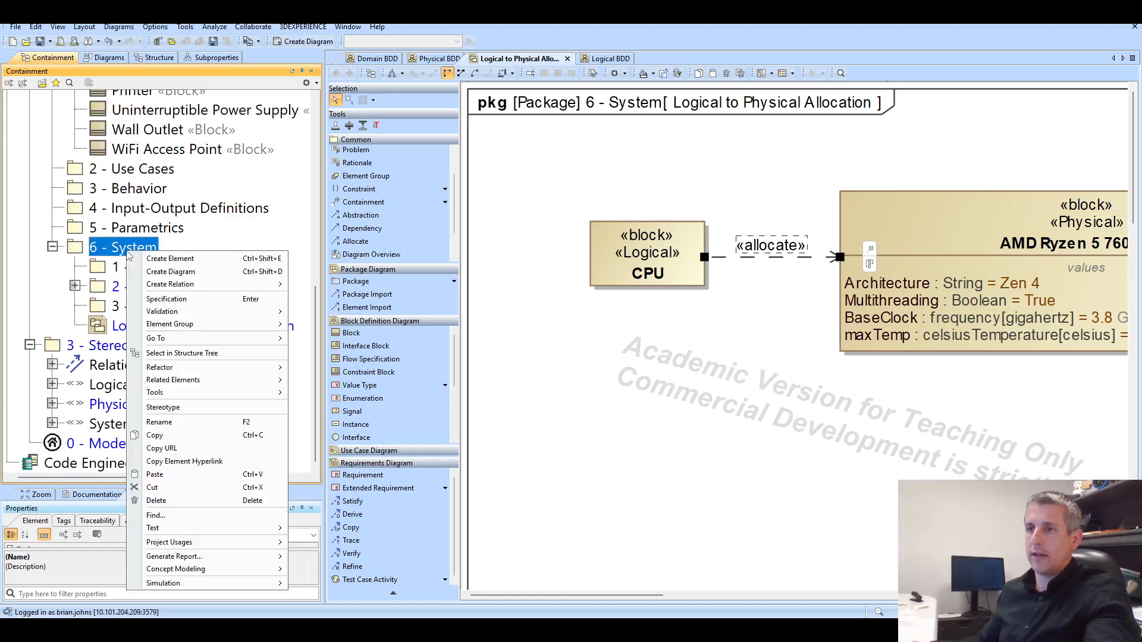
pyautogui.click(157, 272)
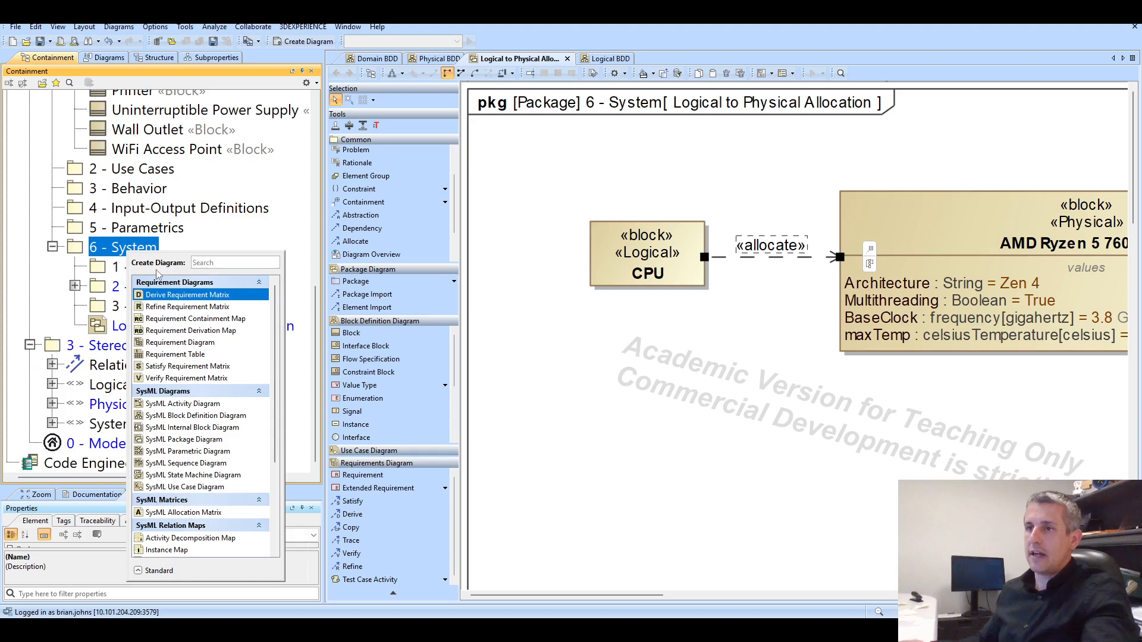
pyautogui.write('allo')
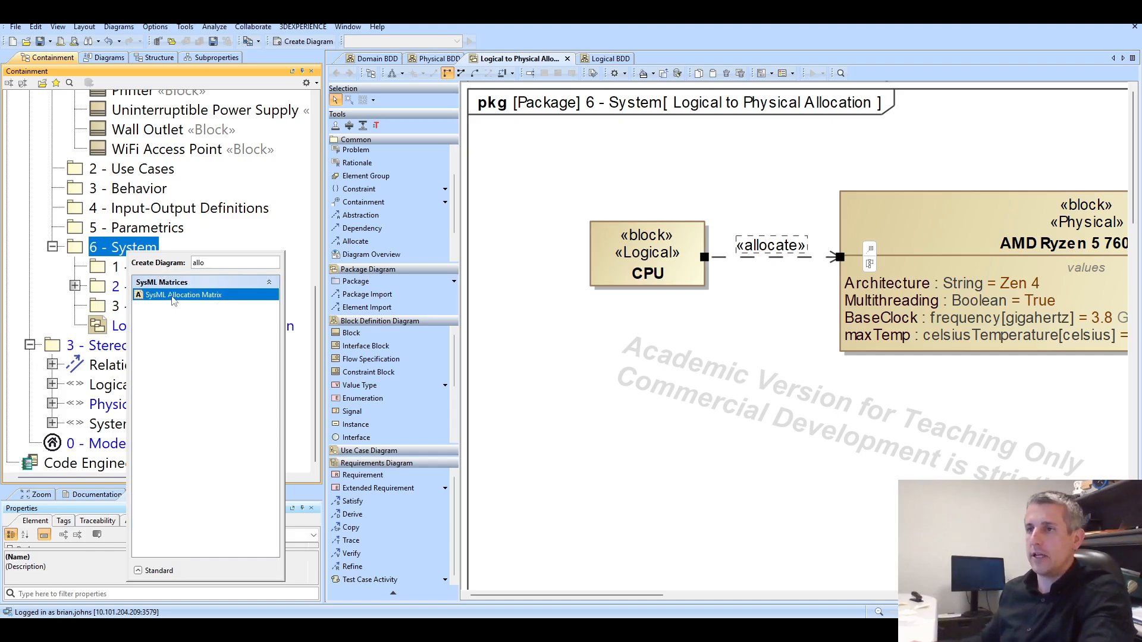
pyautogui.click(173, 295)
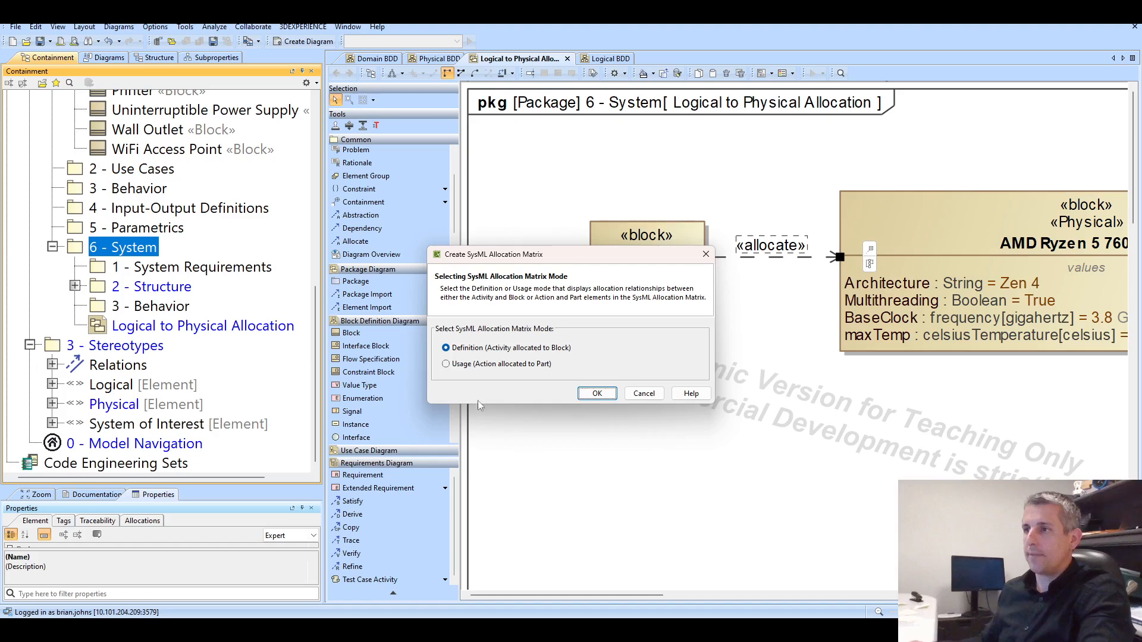
pyautogui.click(596, 394)
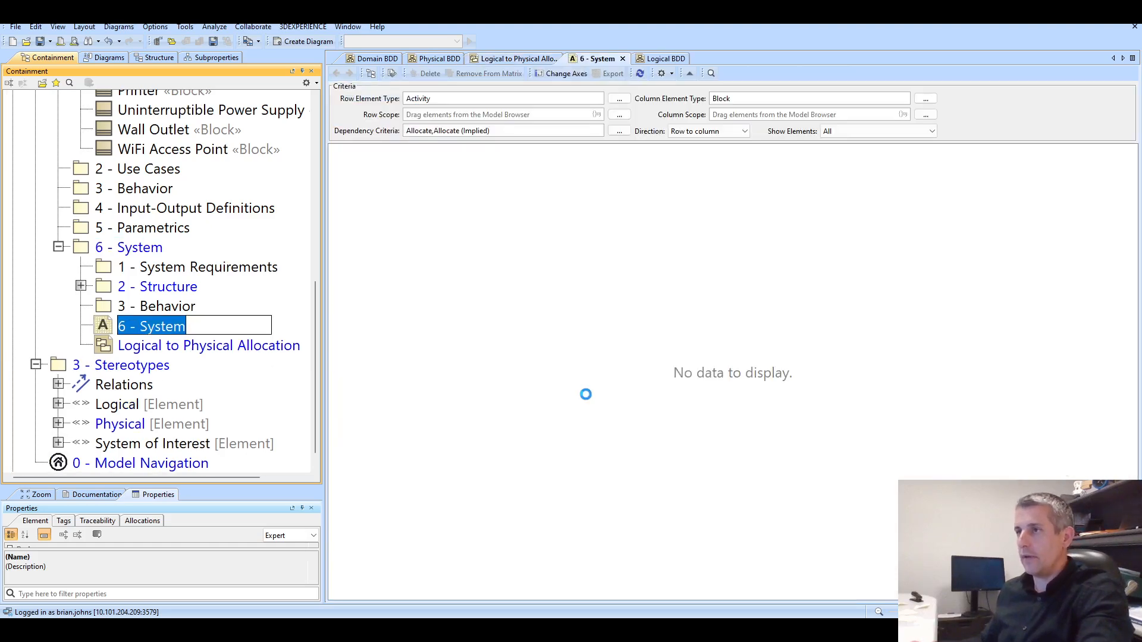
pyautogui.press('Return')
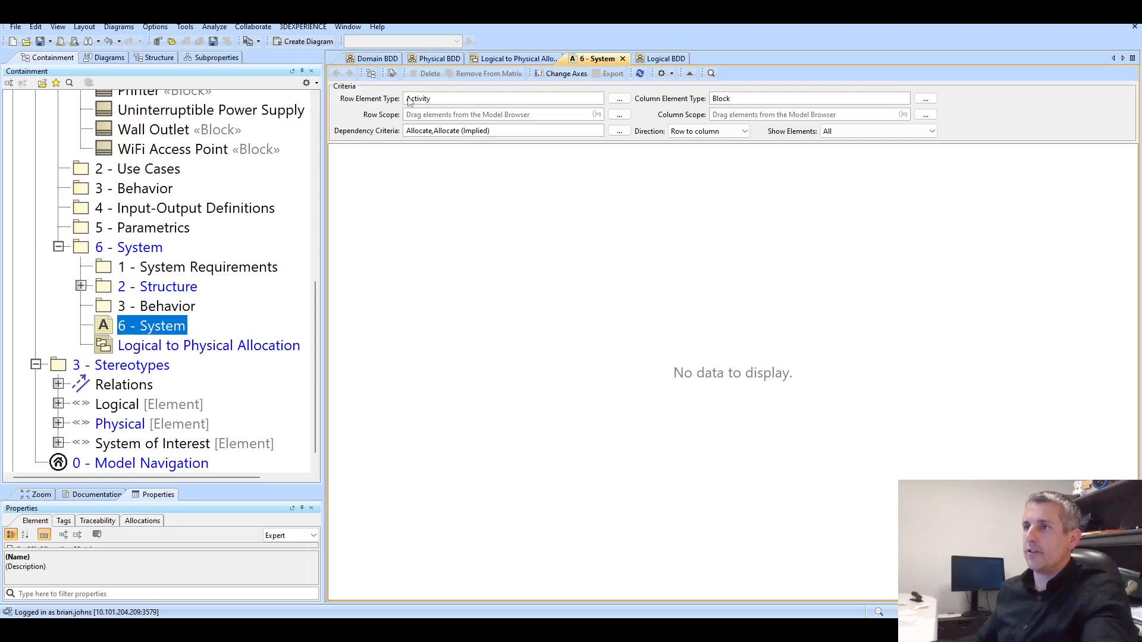
# Set the matrix's row element type to Block instead of Activity.
pyautogui.click(619, 99)
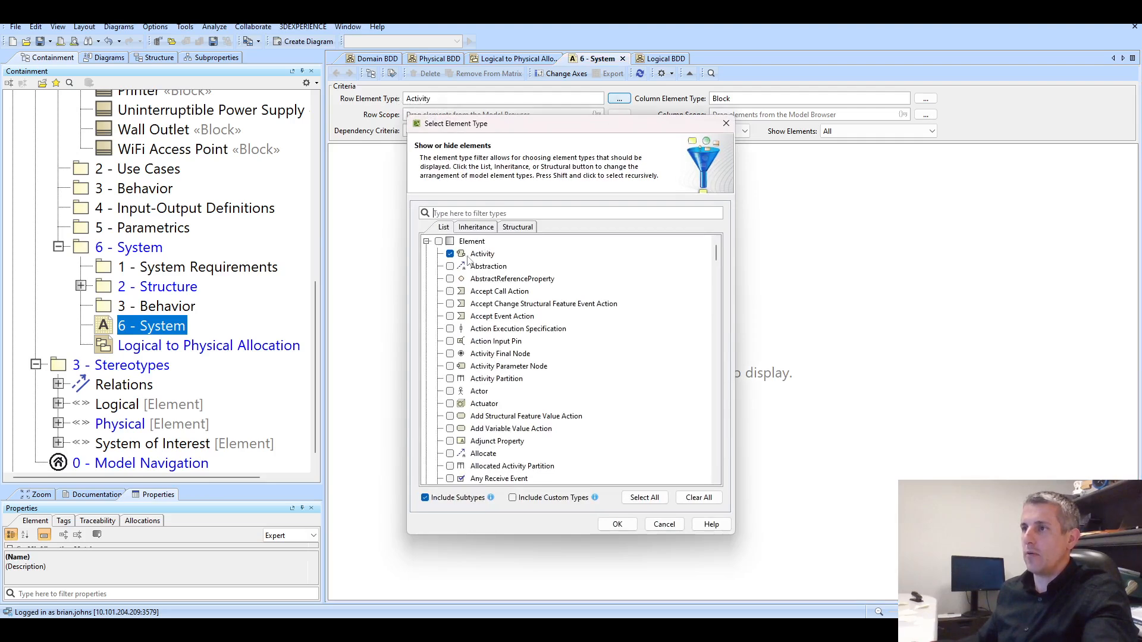
pyautogui.scroll(-2, 453, 262)
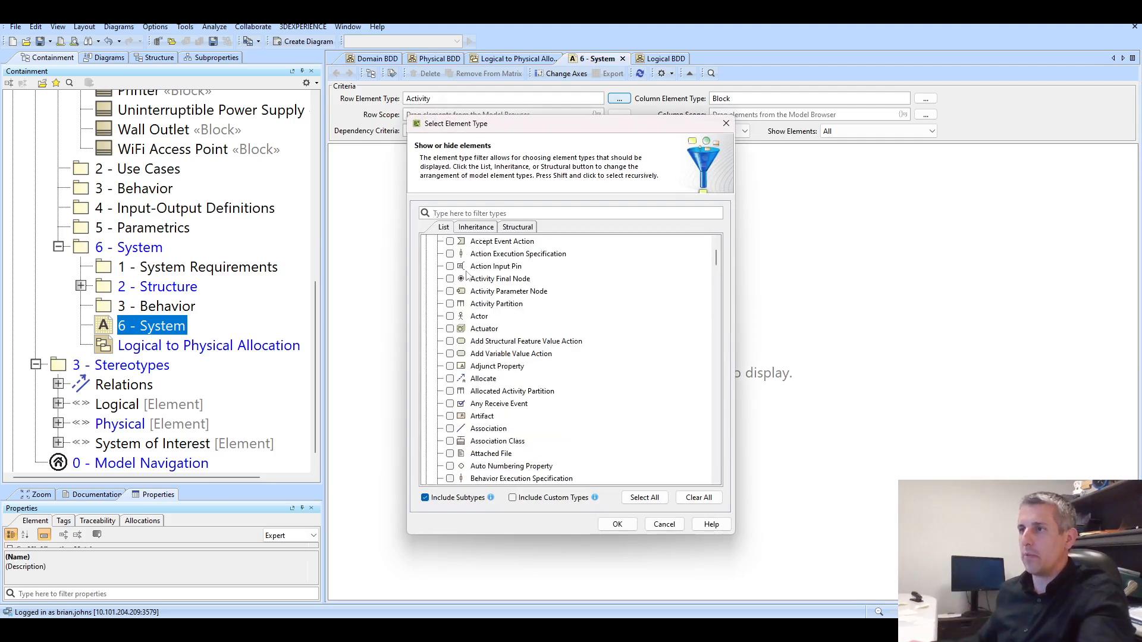
pyautogui.write('bl')
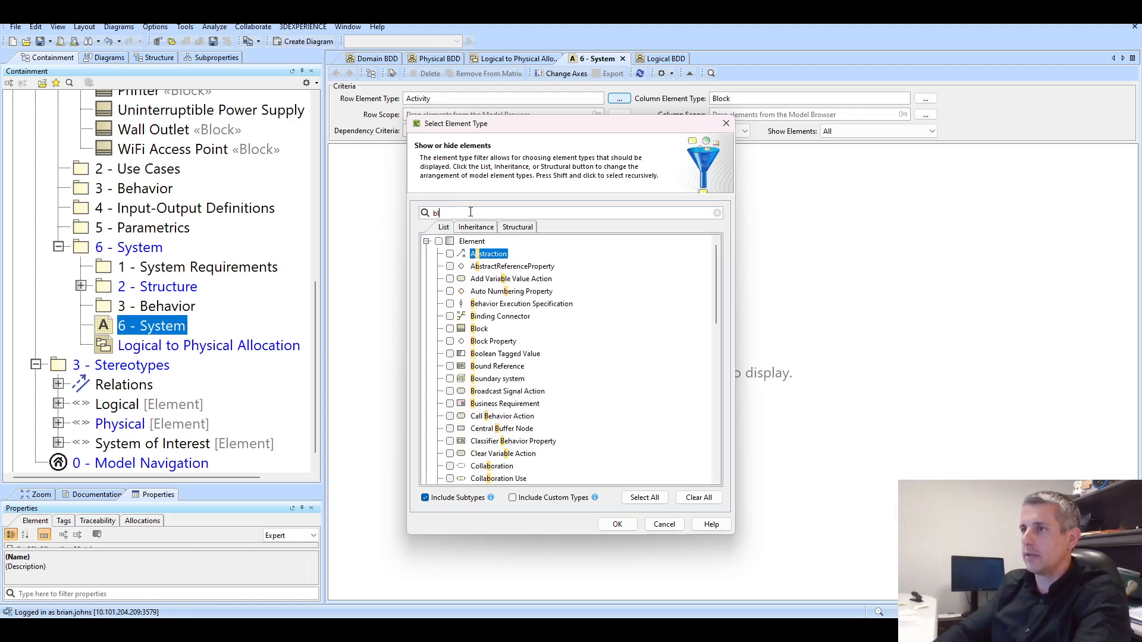
pyautogui.write('ock')
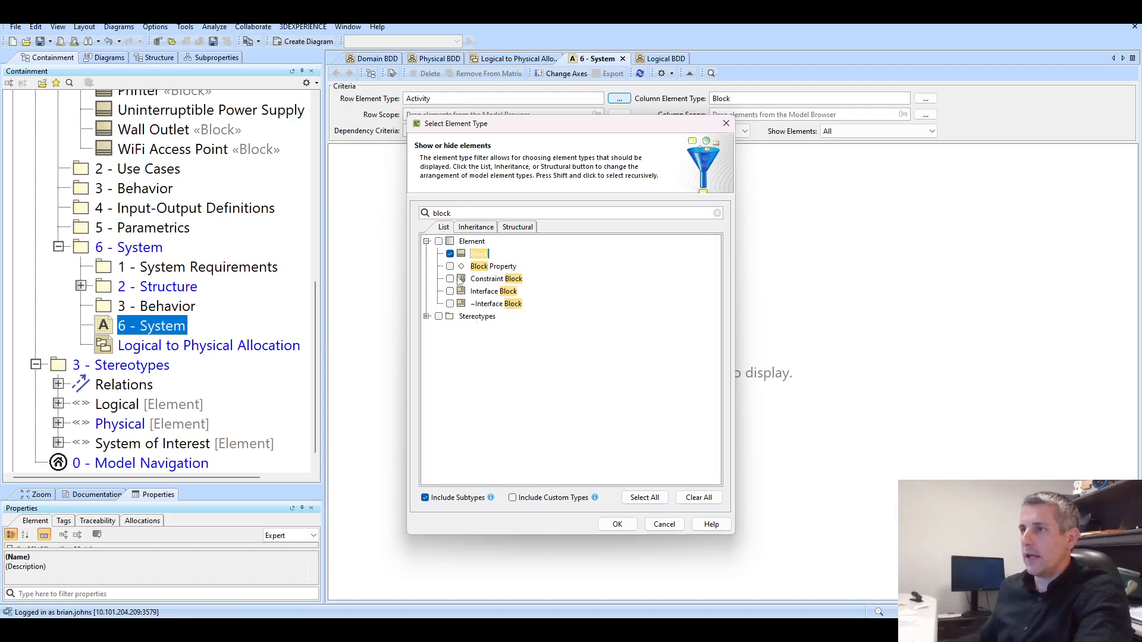
pyautogui.click(615, 524)
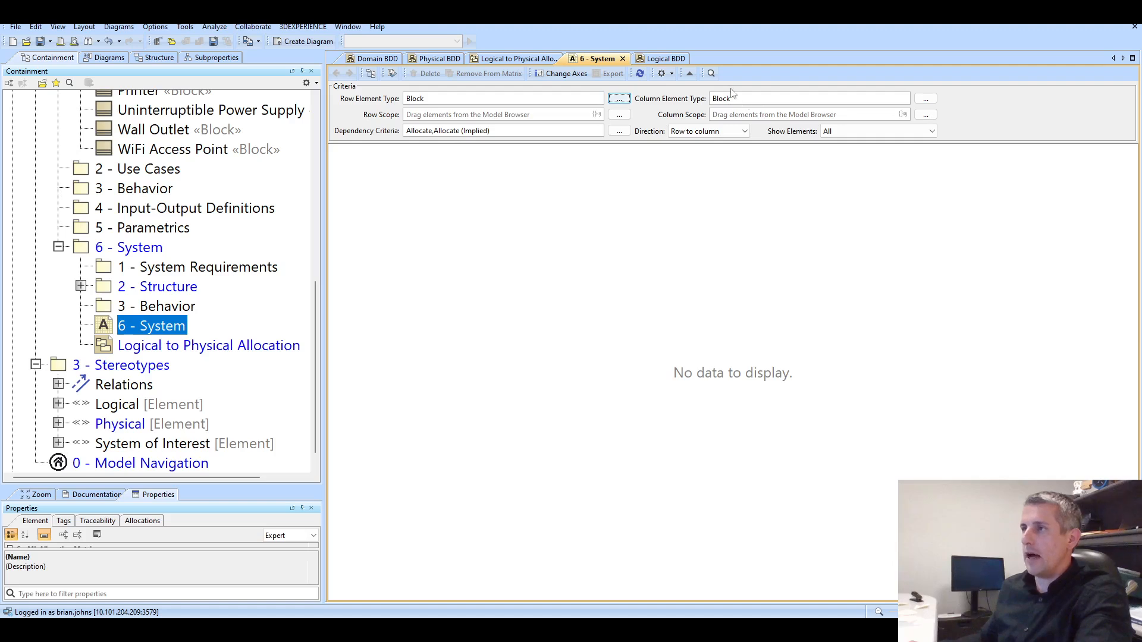
# Set the matrix's row scope to the Logical package and its column scope to the Physical package, and refresh the matrix.
pyautogui.click(58, 247)
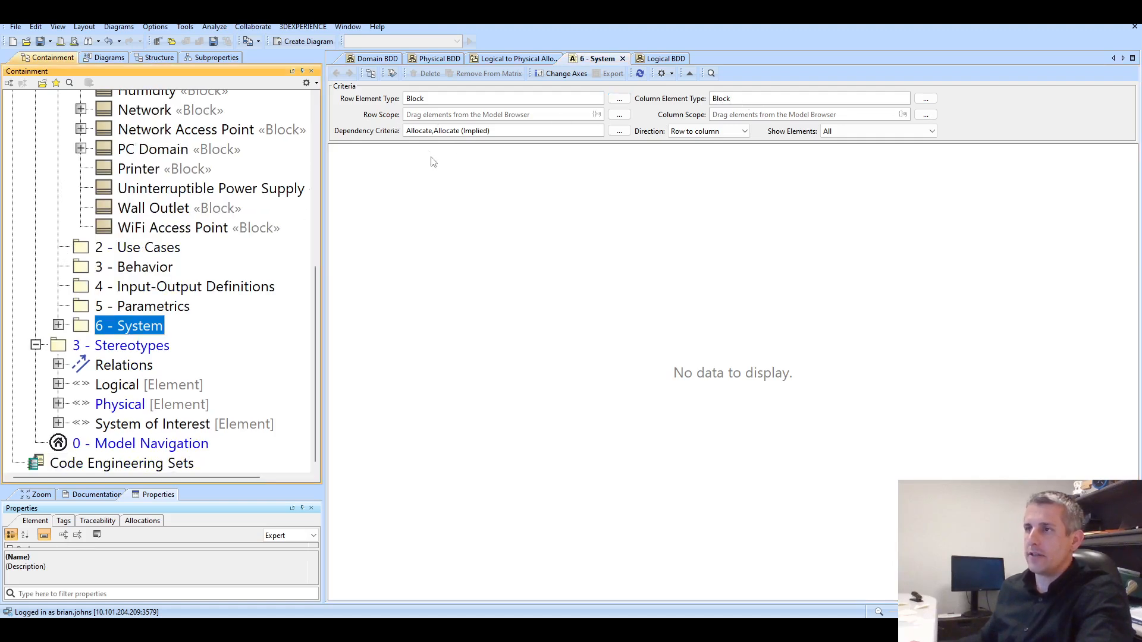
pyautogui.scroll(5, 238, 266)
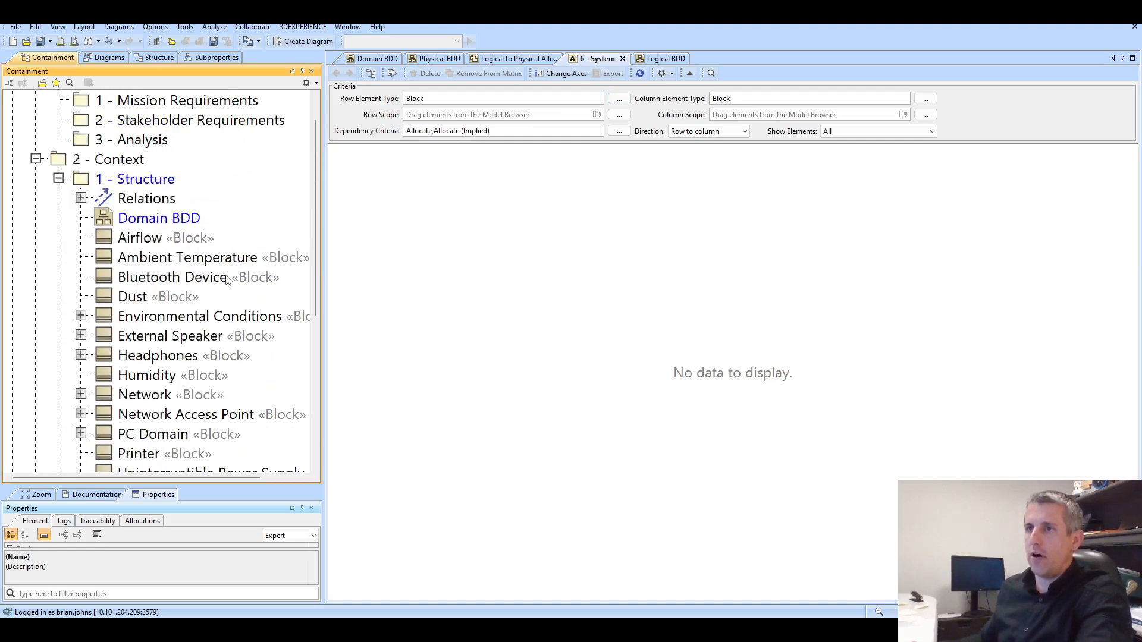
pyautogui.click(60, 179)
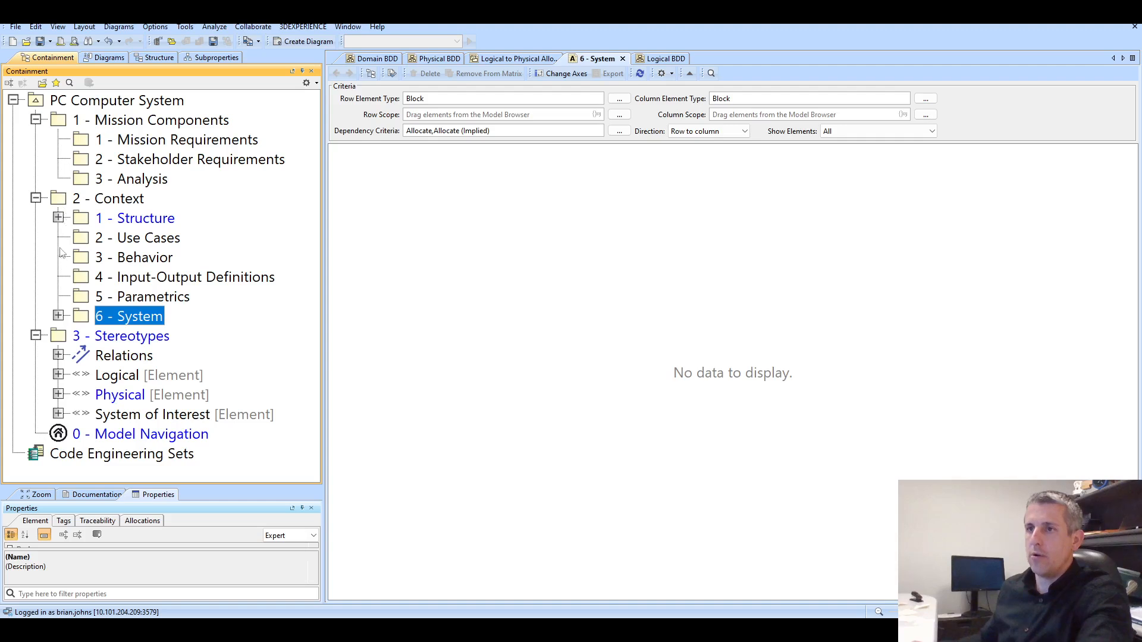
pyautogui.click(58, 317)
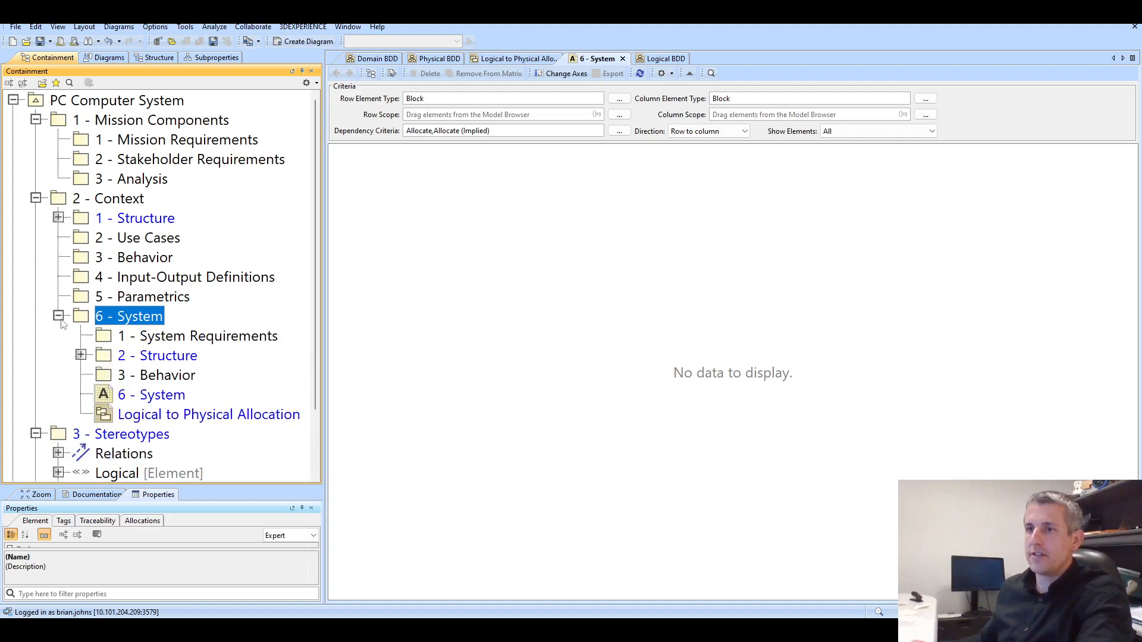
pyautogui.click(81, 355)
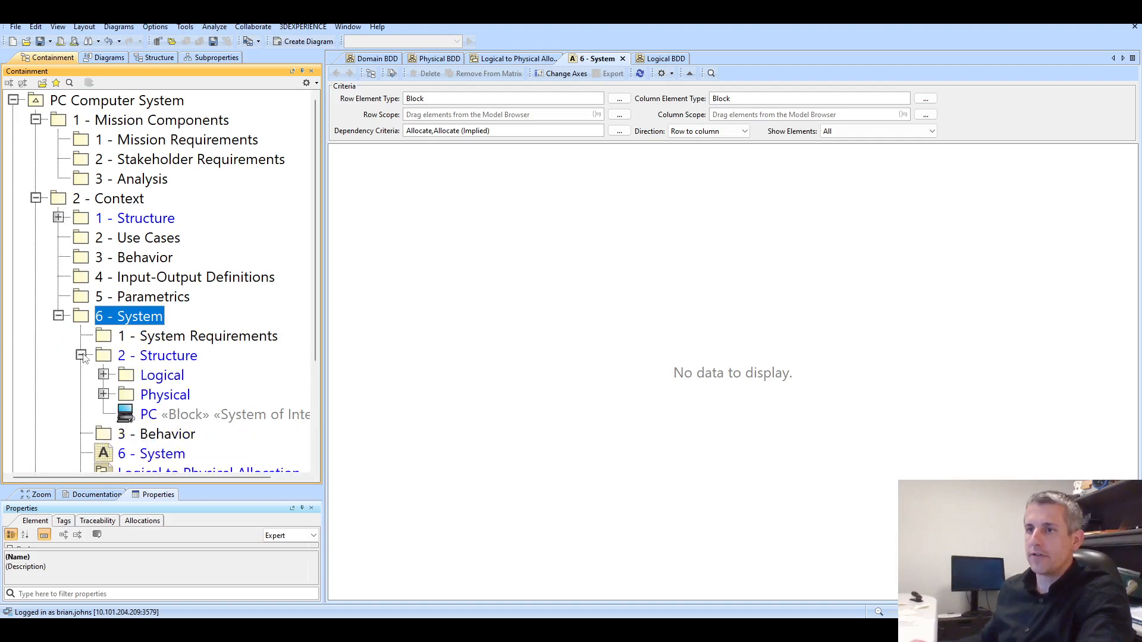
pyautogui.click(158, 380)
pyautogui.moveTo(154, 381); pyautogui.dragTo(423, 119)
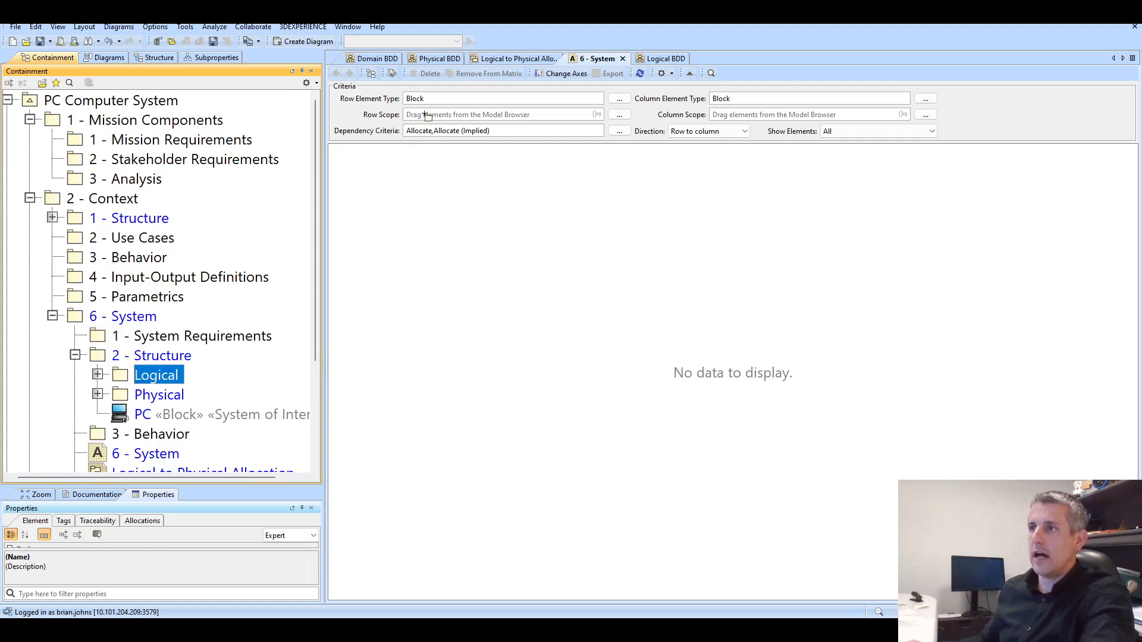
pyautogui.moveTo(424, 118); pyautogui.dragTo(427, 116)
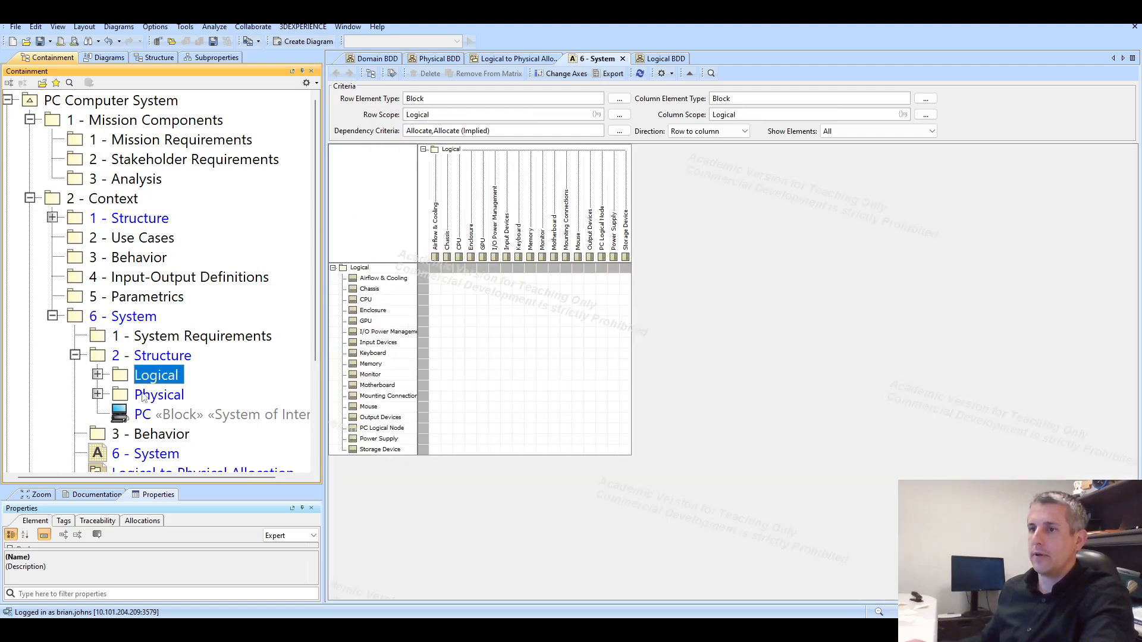
pyautogui.moveTo(152, 395); pyautogui.dragTo(736, 114)
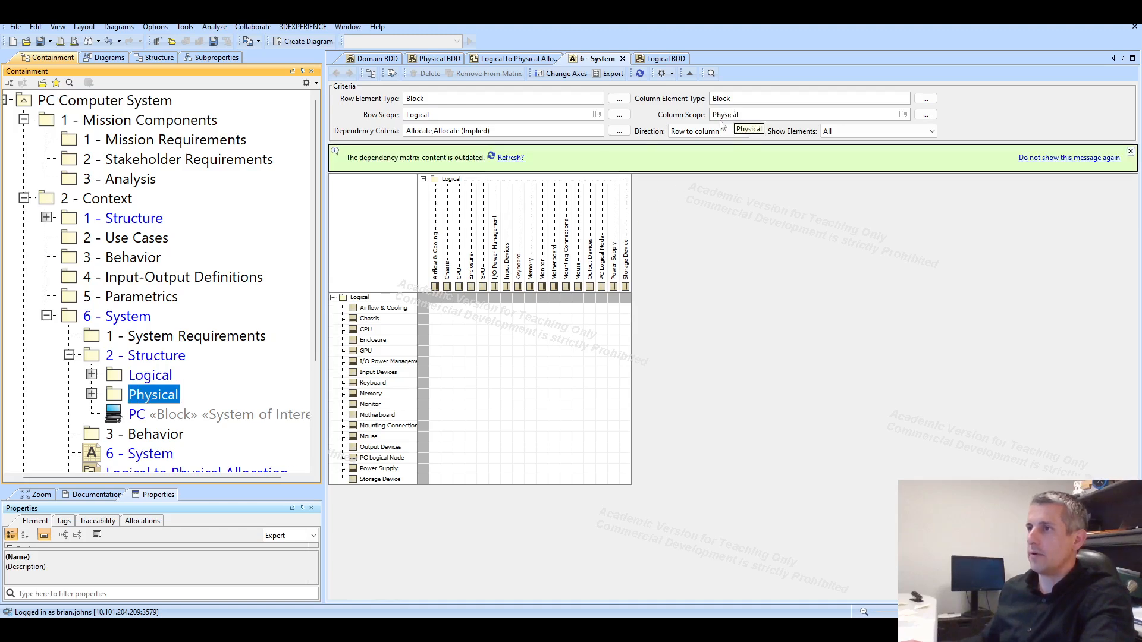
pyautogui.click(511, 158)
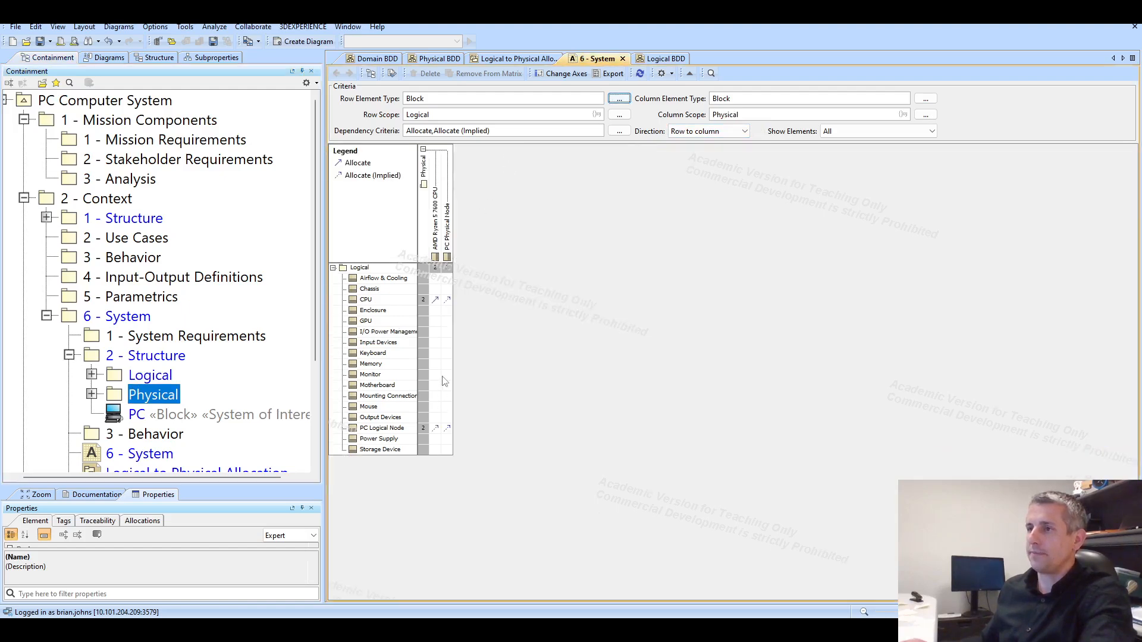
# Remove the PC Physical Node column and the PC Logical Node row from the allocation matrix.
pyautogui.scroll(4, 427, 326)
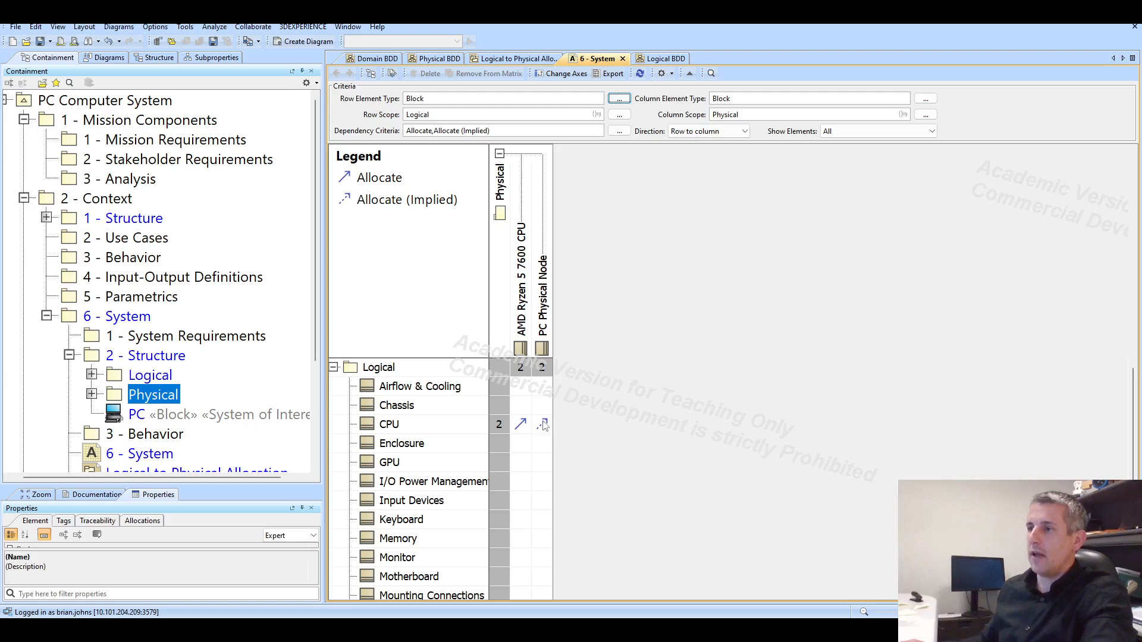
pyautogui.rightClick(549, 344)
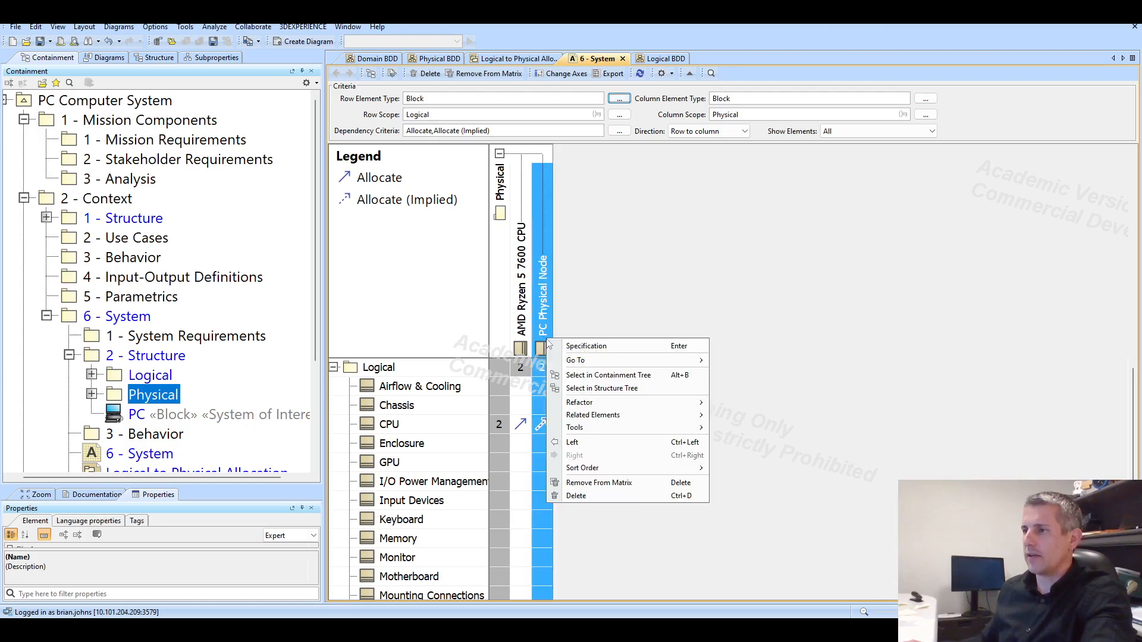
pyautogui.click(586, 483)
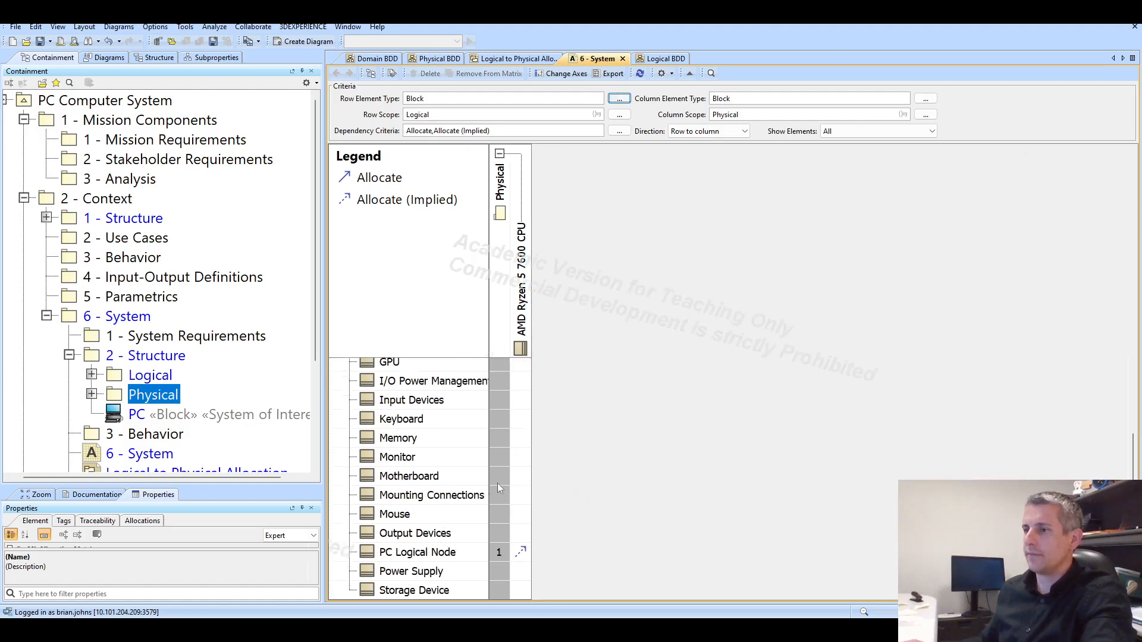
pyautogui.click(391, 553)
pyautogui.rightClick(391, 555)
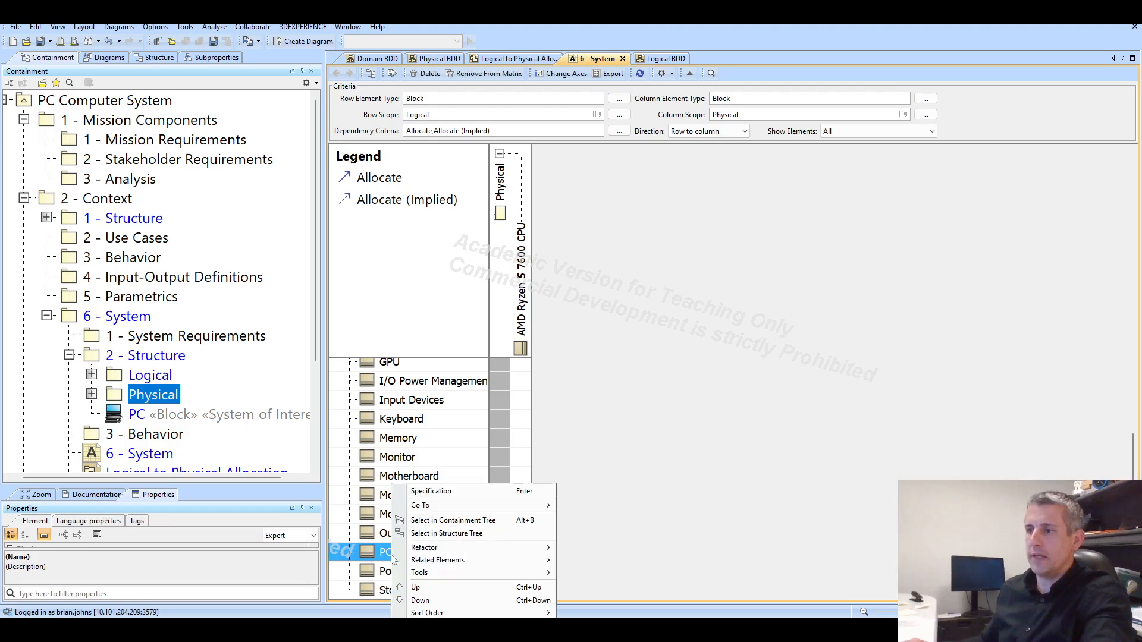
pyautogui.moveTo(415, 552)
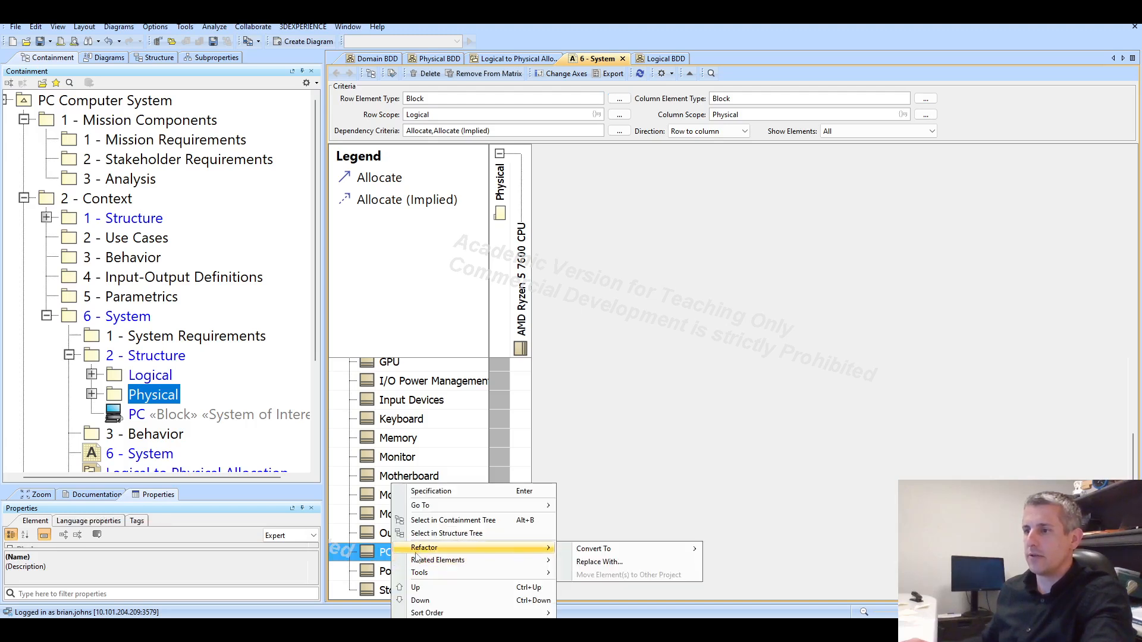
pyautogui.click(433, 629)
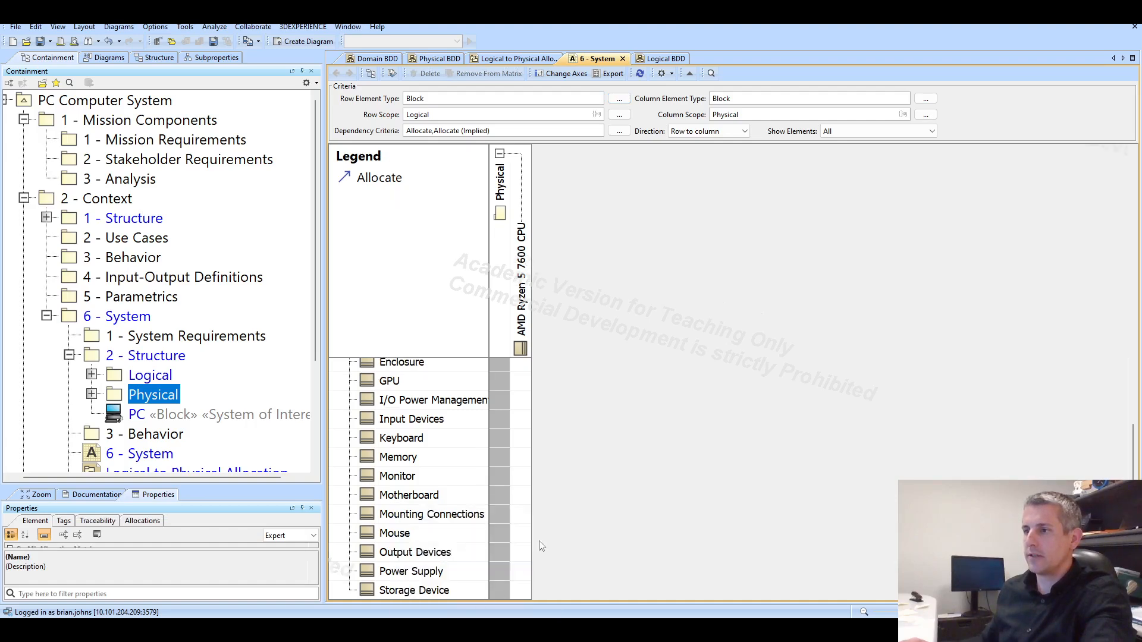
# Delete the allocation between the logical CPU and the AMD Ryzen 5 7600 CPU in the matrix, and restore it.
pyautogui.scroll(3, 527, 479)
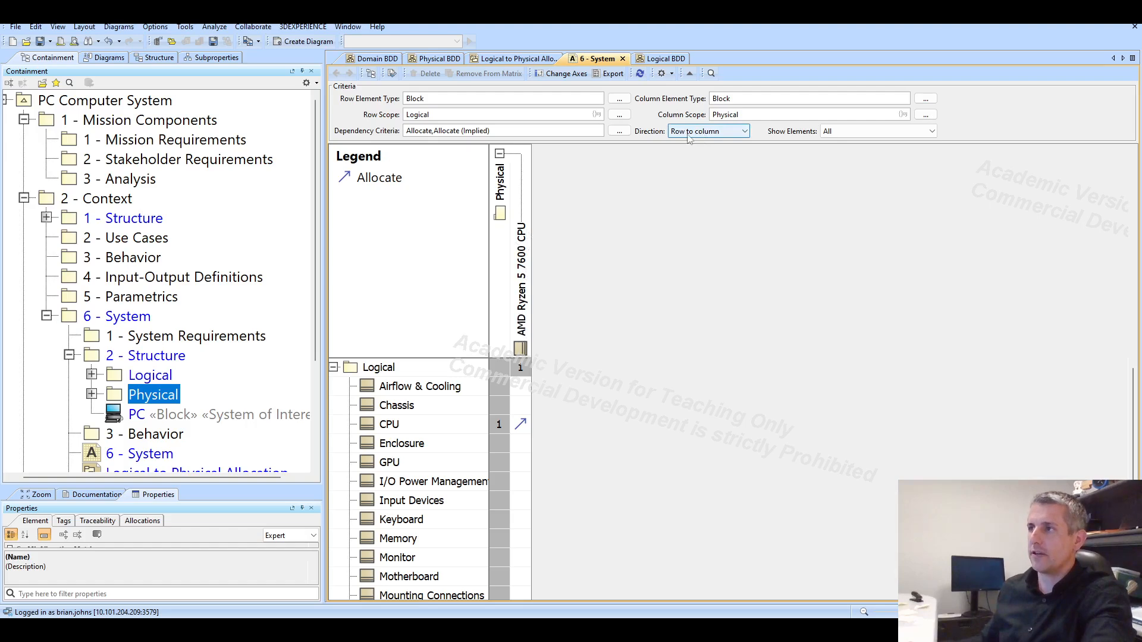
pyautogui.click(521, 426)
pyautogui.press('Delete')
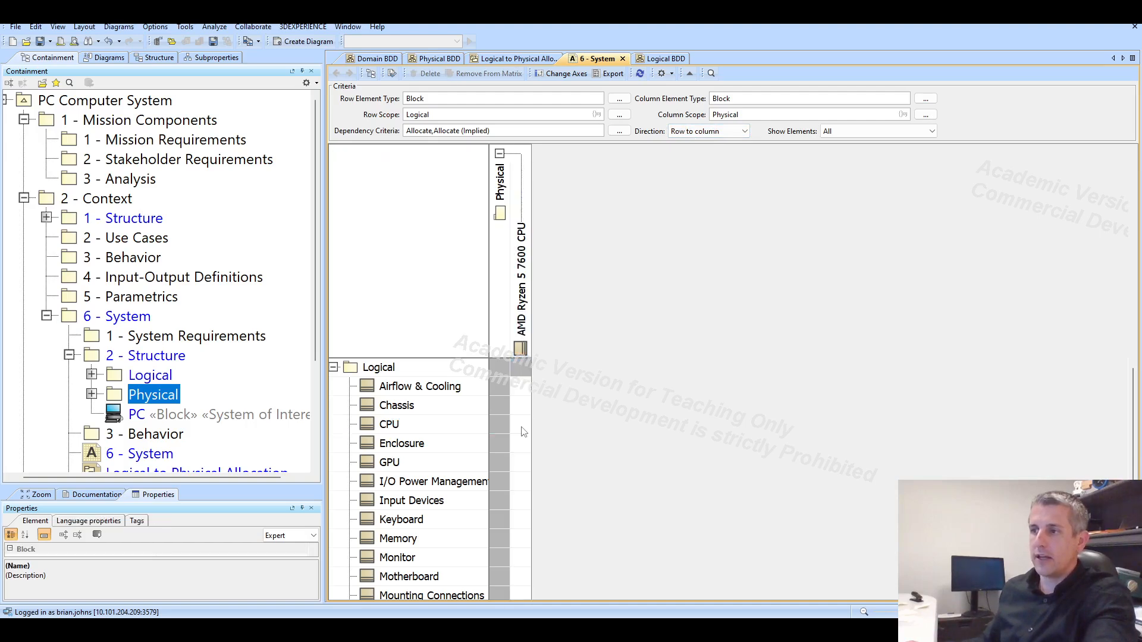
pyautogui.click(521, 425)
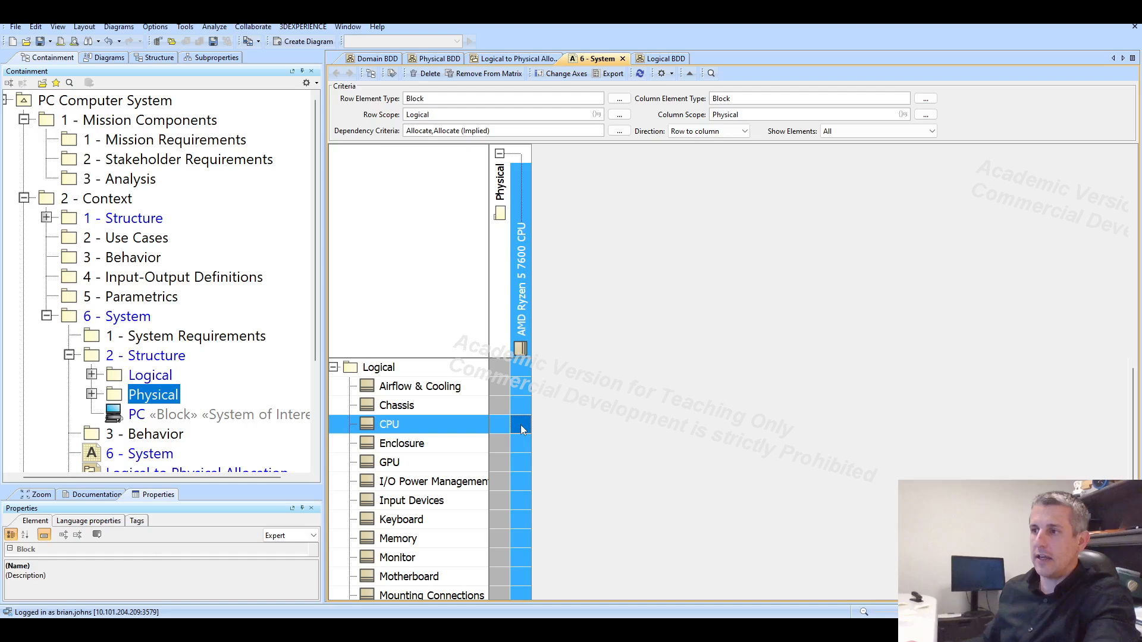
pyautogui.hotkey('ctrl', 'z')
pyautogui.scroll(-3, 525, 431)
pyautogui.scroll(3, 512, 438)
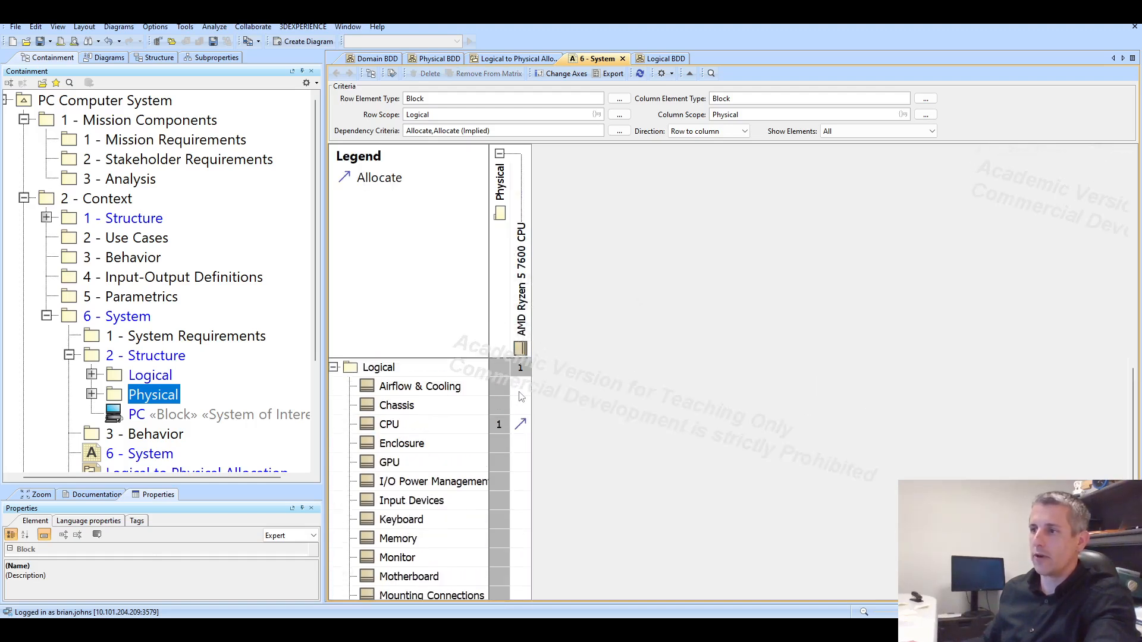
# Try allocating the GPU block to the AMD Ryzen 5 7600 CPU in the matrix, and remove that allocation again.
pyautogui.doubleClick(520, 464)
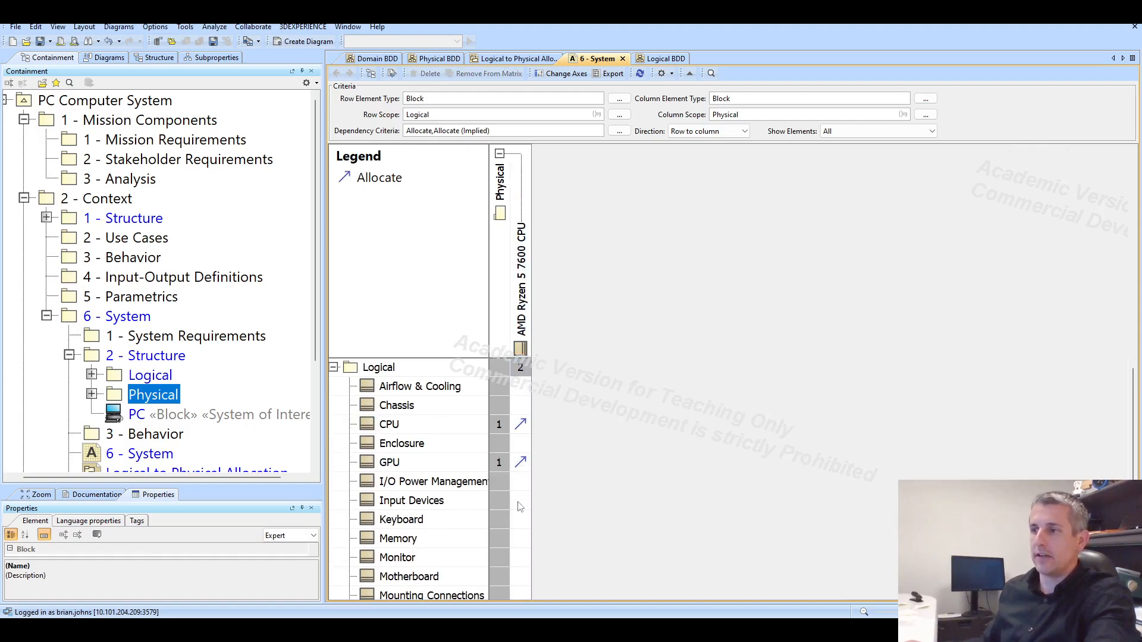
pyautogui.press('Delete')
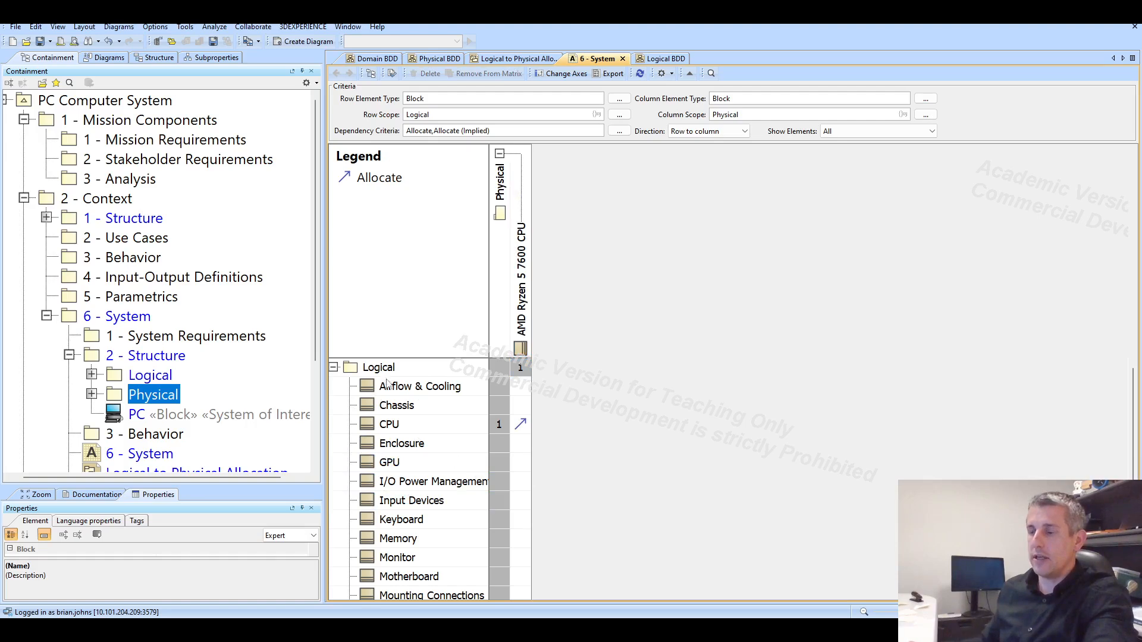
pyautogui.scroll(-2, 387, 417)
pyautogui.scroll(2, 390, 455)
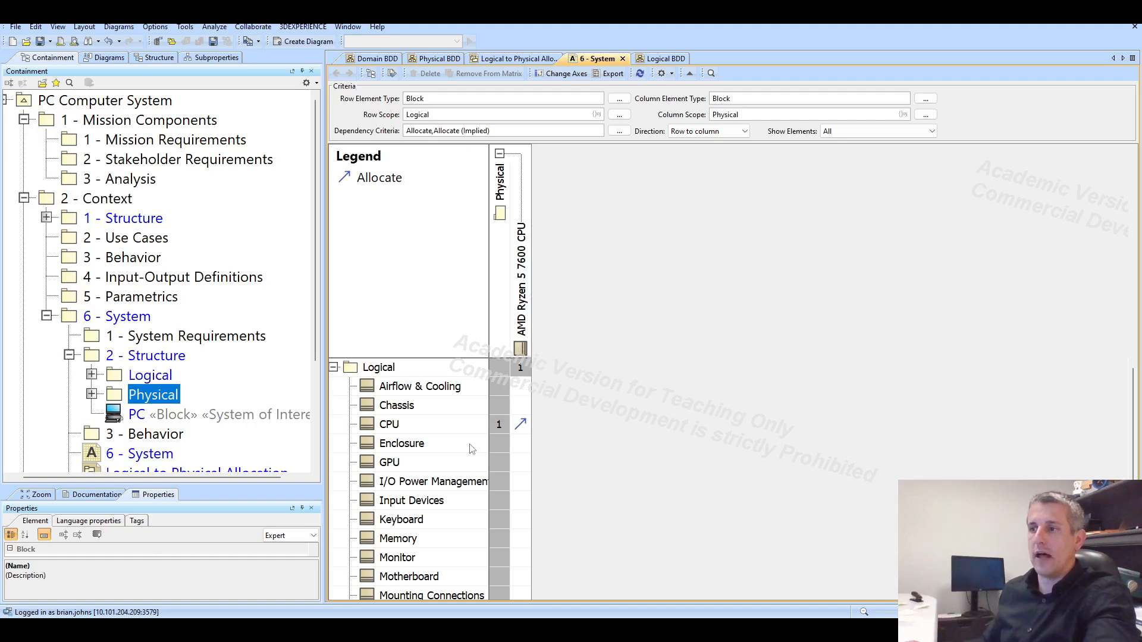
# Open the Logical to Physical Allocation diagram from the 6 - System package.
pyautogui.scroll(-2, 206, 443)
pyautogui.doubleClick(233, 357)
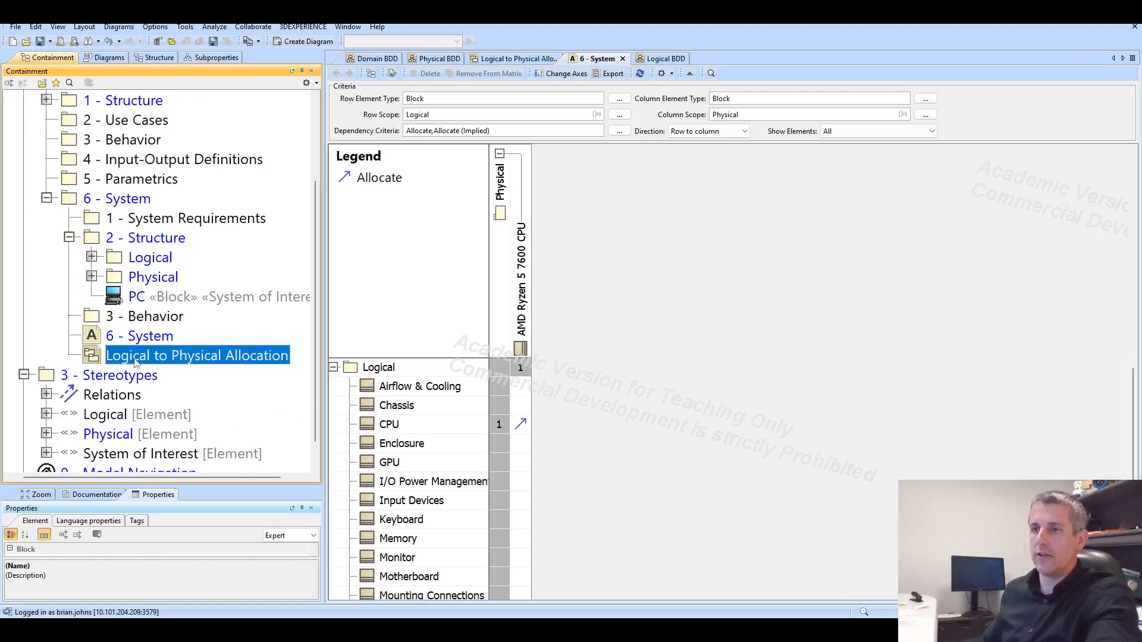